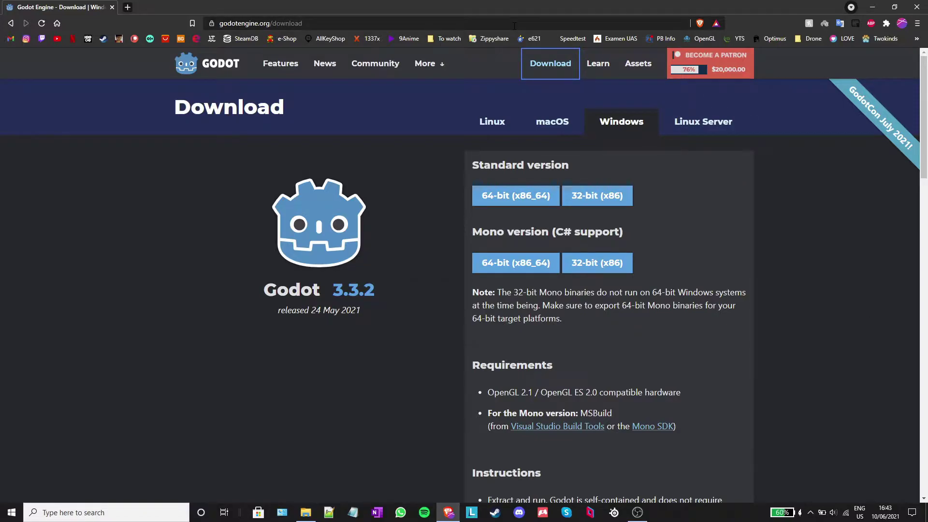
Download the Windows 64-bit Godot 3.3.2 zip and extract its exe into D:\Development\Games\Godot.
click(514, 25)
click(532, 203)
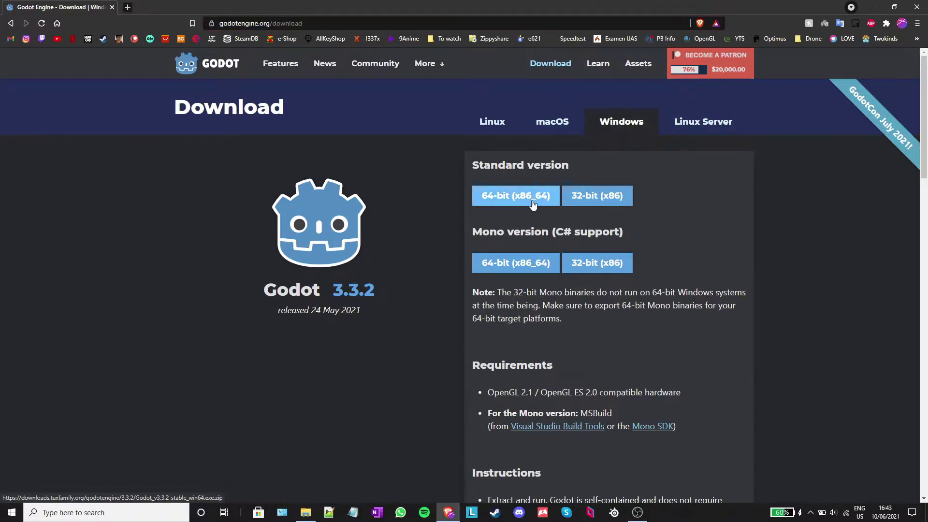
click(532, 203)
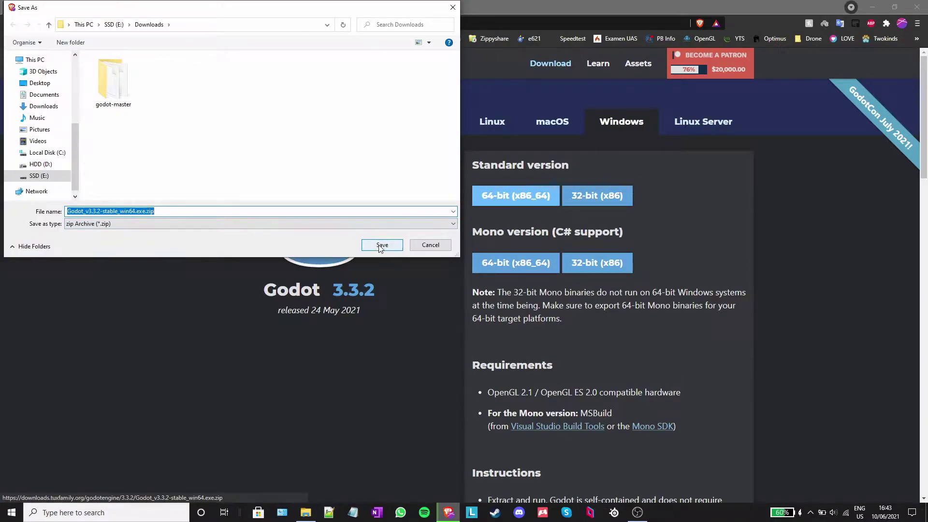
click(382, 245)
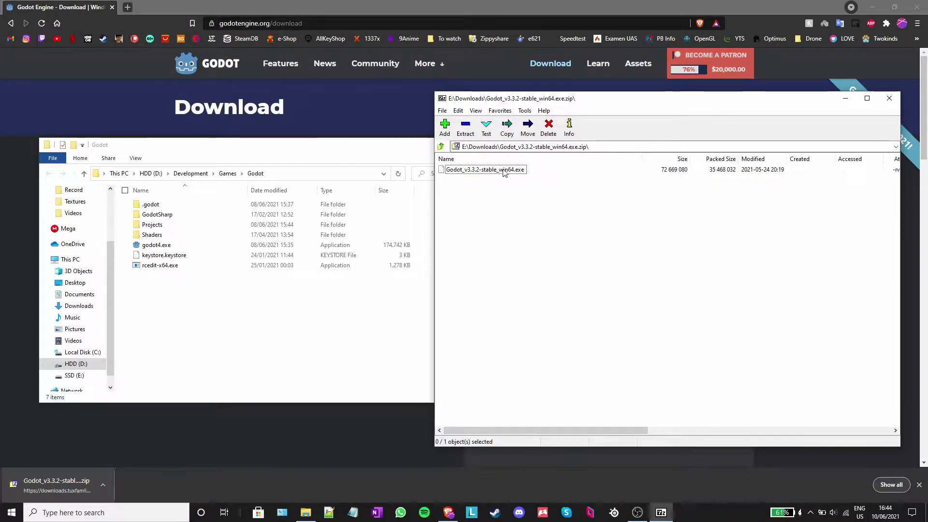
click(505, 171)
drag(505, 172, 245, 327)
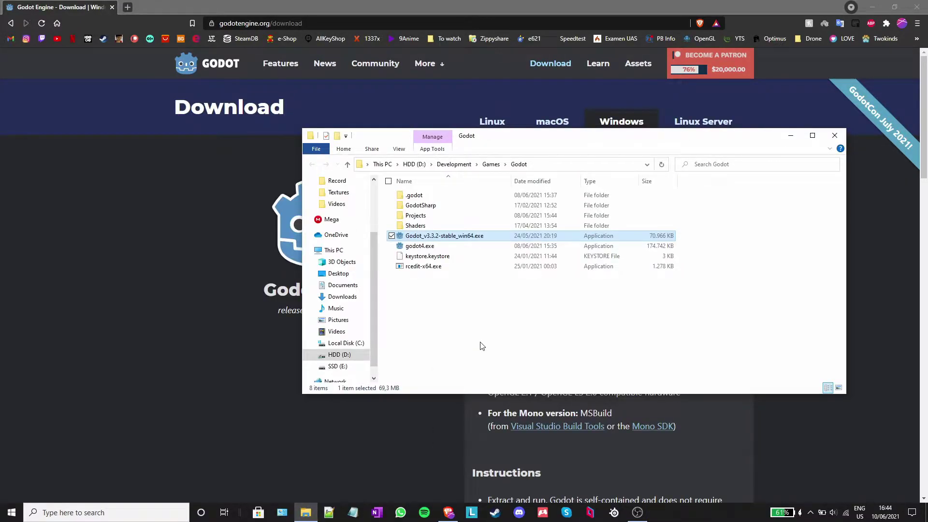
Rename Godot_v3.3.2-stable_win64.exe to Godot.exe.
click(468, 236)
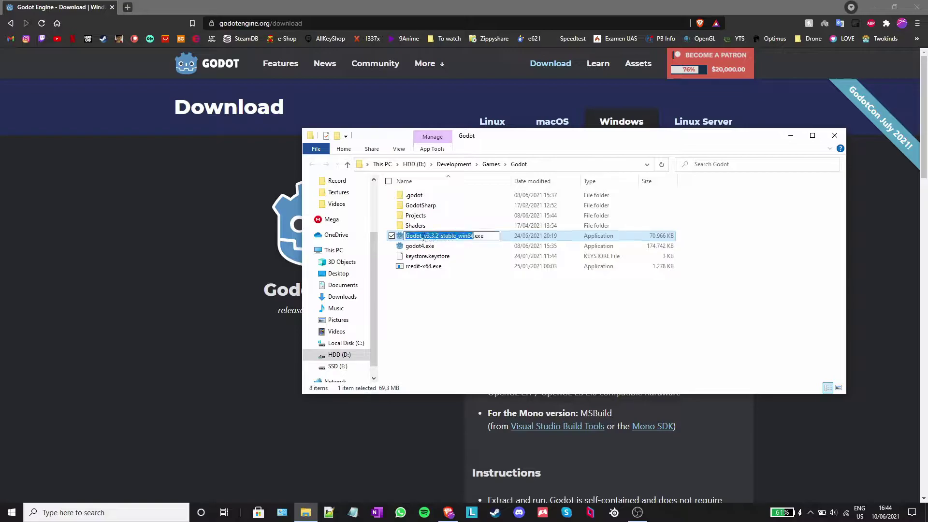
drag(422, 237, 473, 237)
key(BackSpace)
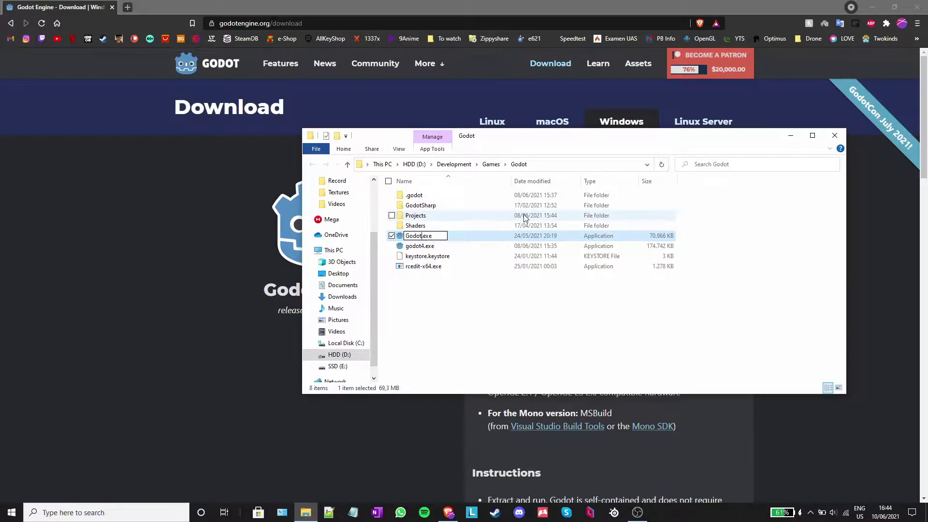
key(Return)
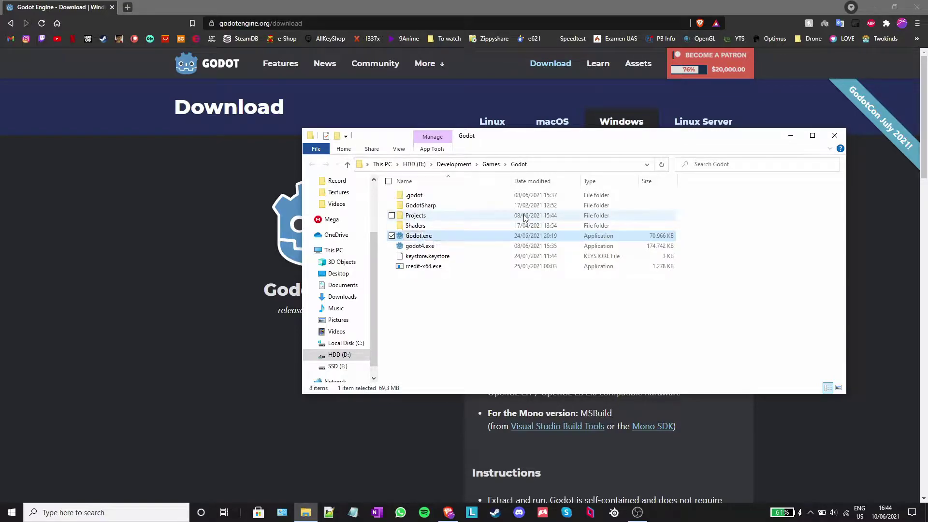
Create a desktop shortcut to Godot.exe and select it on the desktop.
right_click(427, 237)
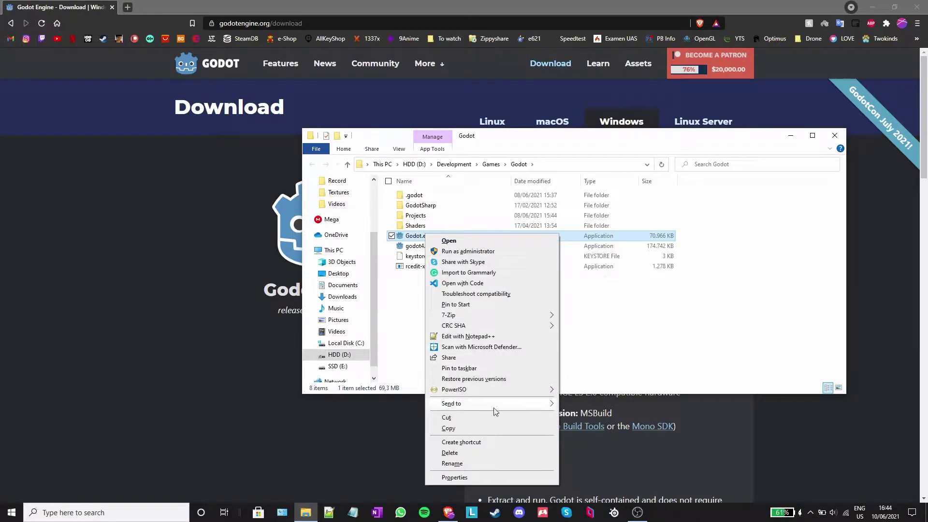
mouse_move(483, 403)
click(614, 427)
click(873, 6)
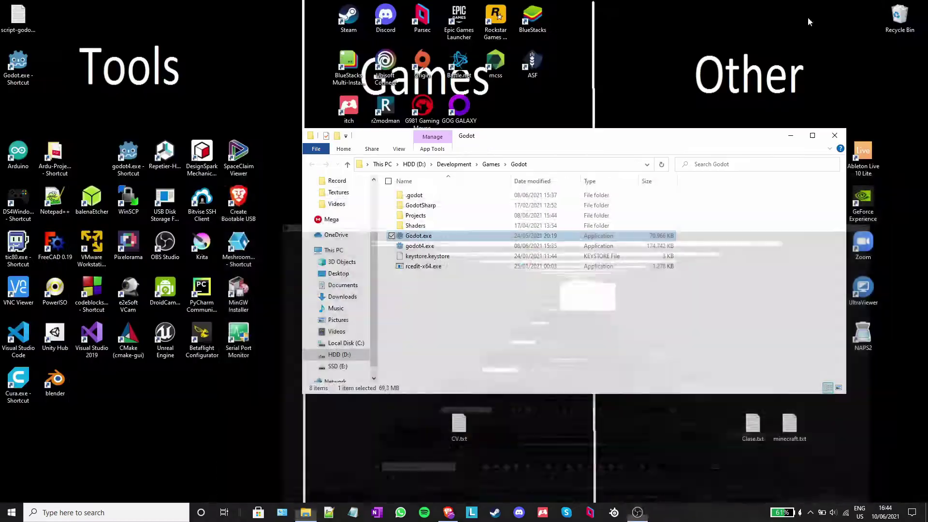
click(96, 166)
Launch Godot from the desktop shortcut and look over the Project Manager list.
double_click(97, 166)
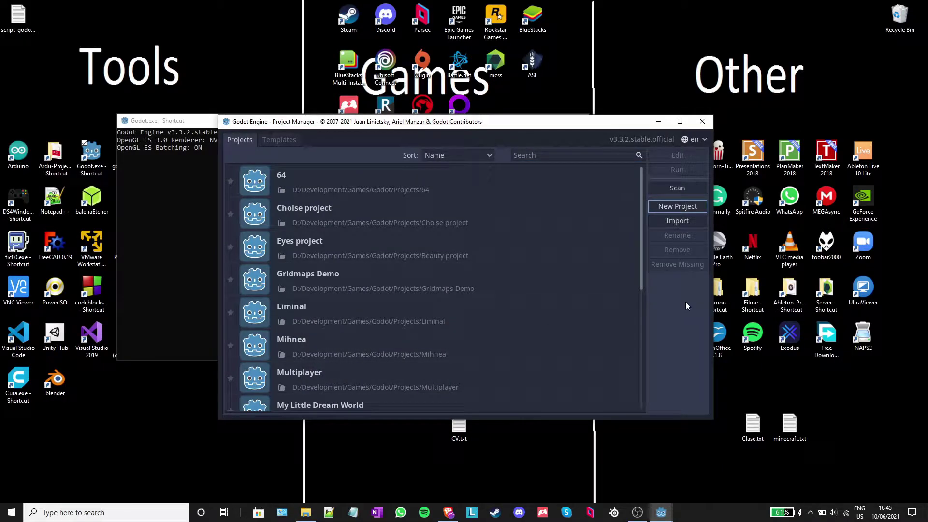
scroll(564, 231, down, 5)
scroll(564, 231, up, 5)
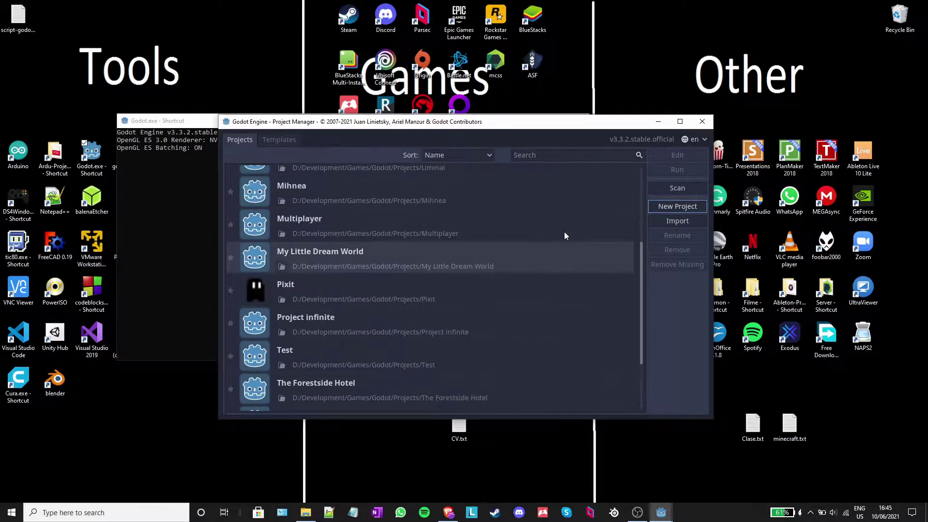
Start a new project located in D:/Development/Games/Godot/Projects.
click(702, 206)
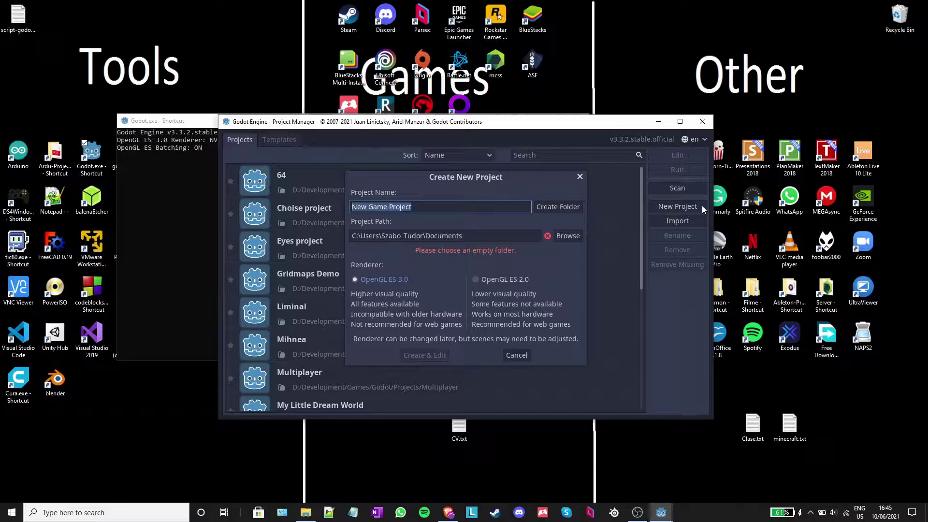
click(563, 235)
click(332, 176)
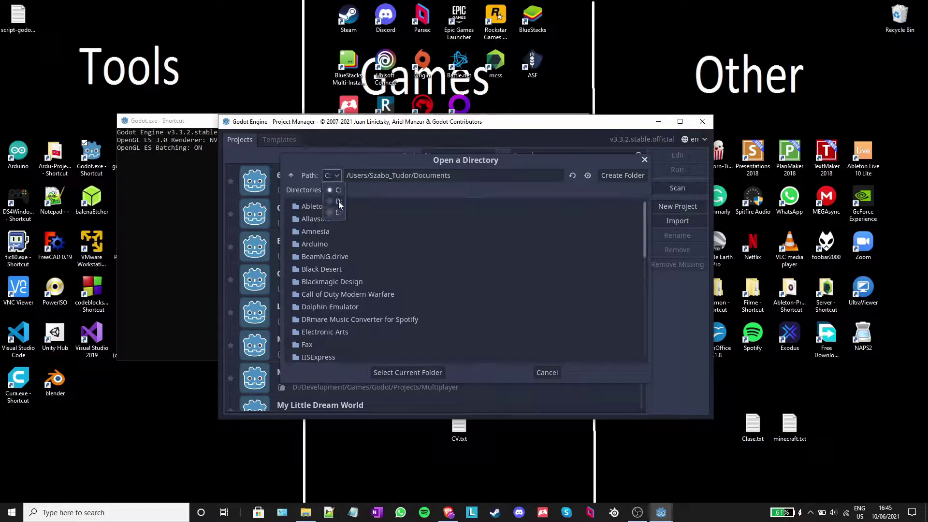
click(339, 201)
double_click(341, 219)
key(Escape)
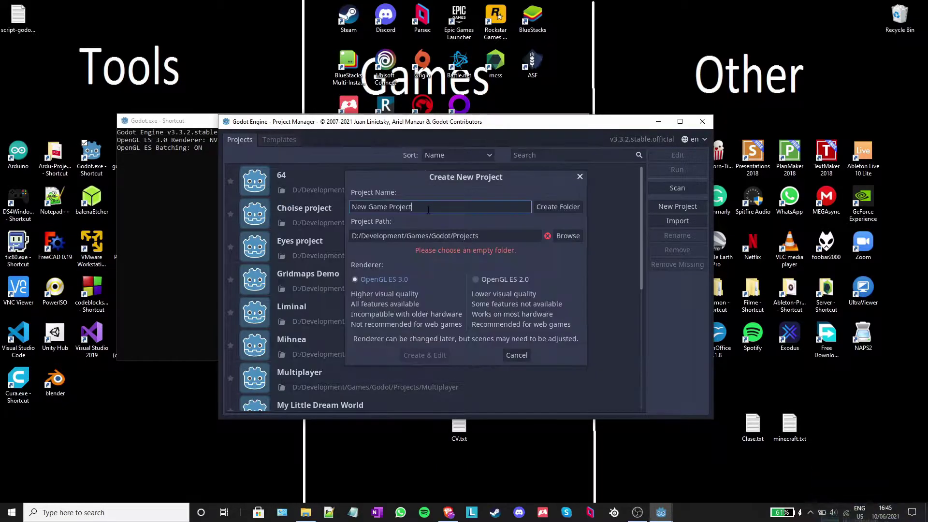
Name the project 'Youtube Tutorial Series' and create a dedicated folder for it.
drag(414, 206, 309, 208)
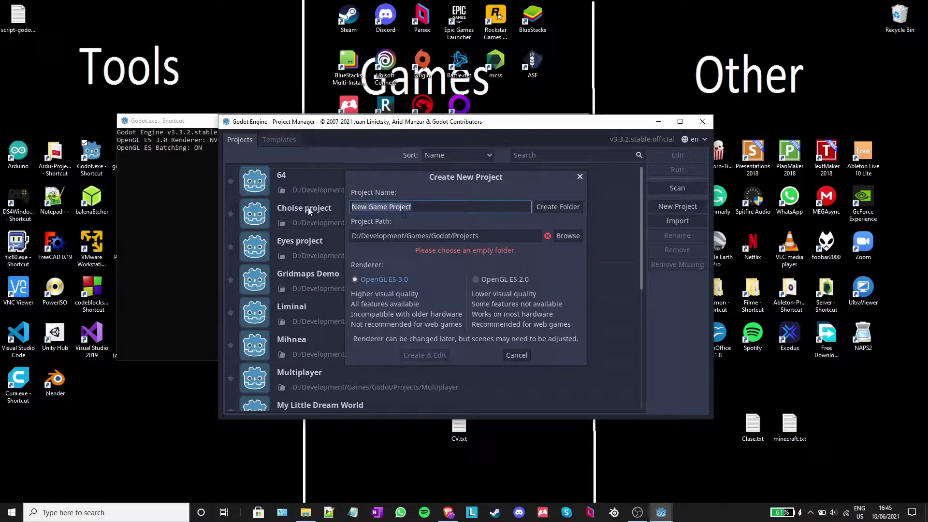
text(Youtube Tutorial Series)
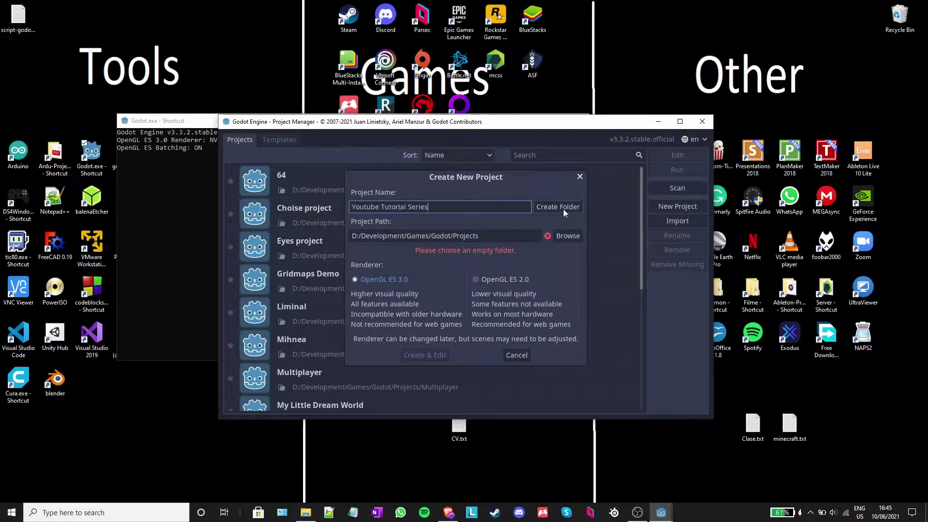
click(564, 208)
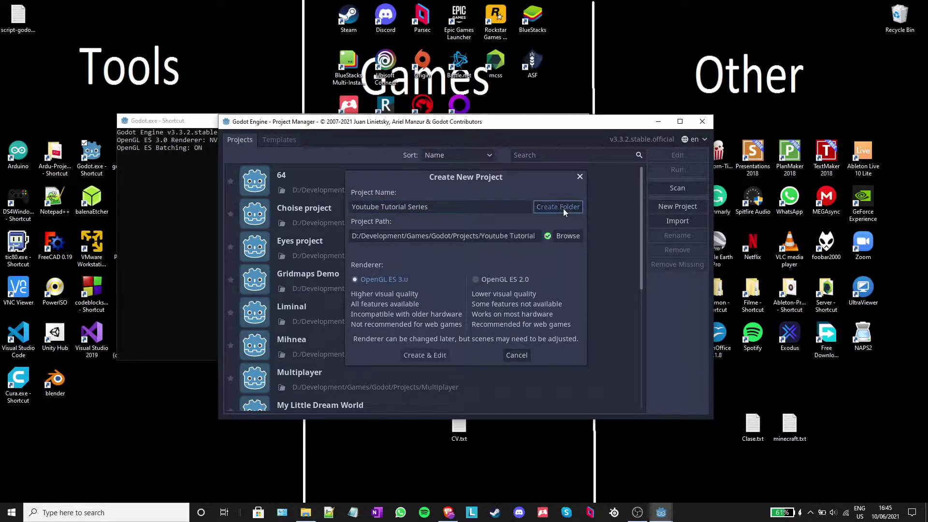
Open the new project in the editor and give the scene a User Interface (Control) root node.
click(434, 357)
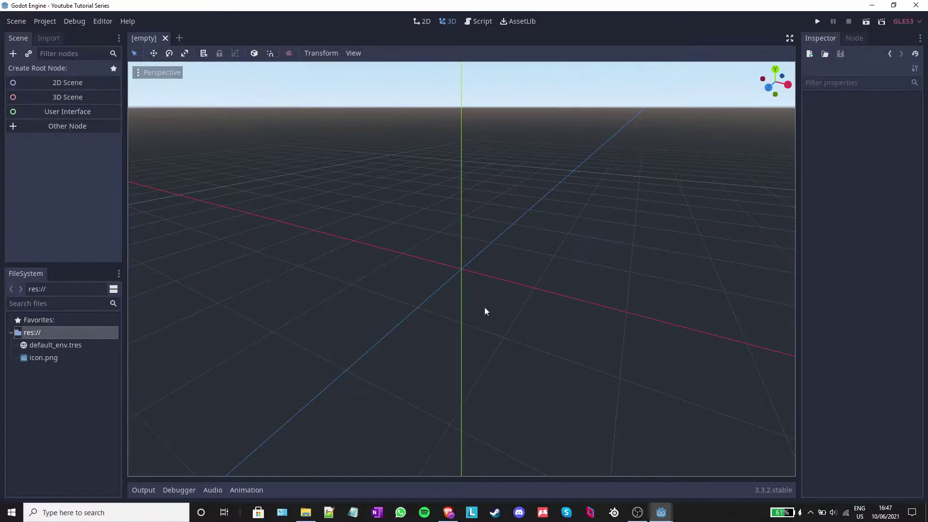
click(99, 113)
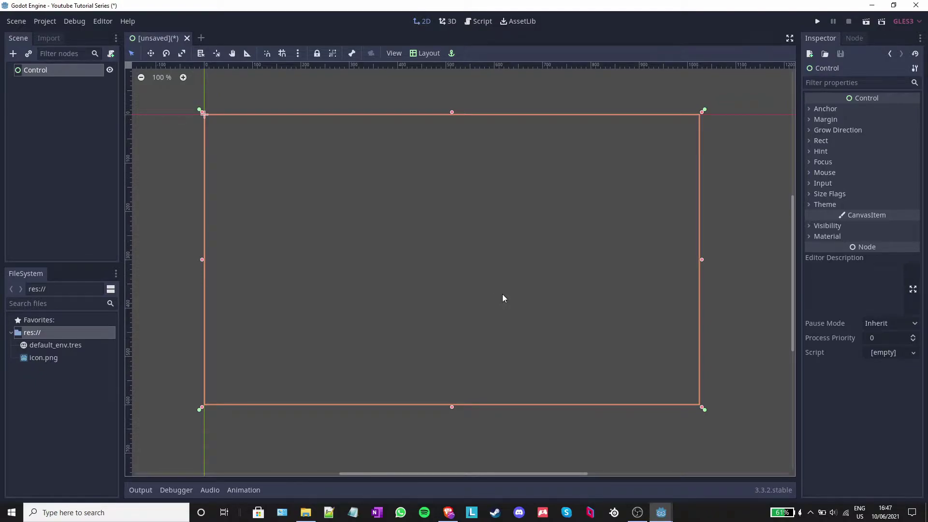
click(53, 73)
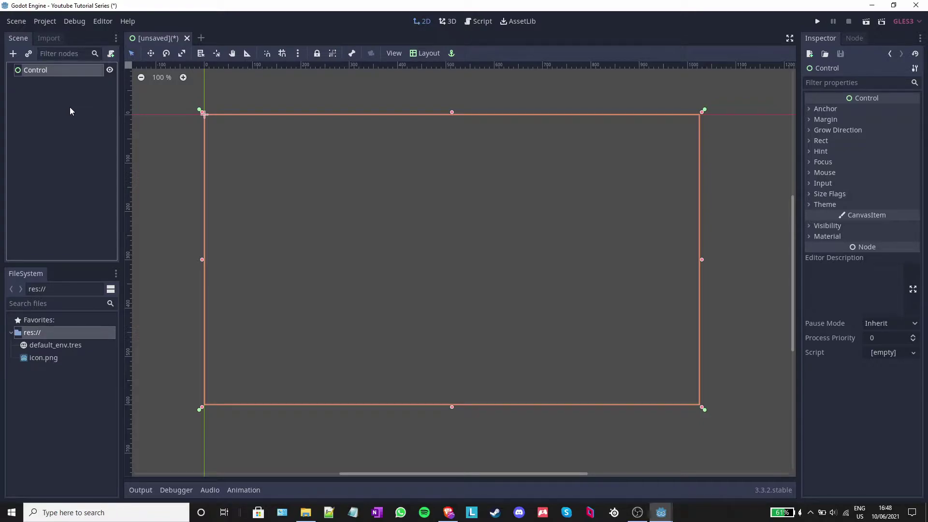
Add a Spatial child node under the Control root.
click(11, 56)
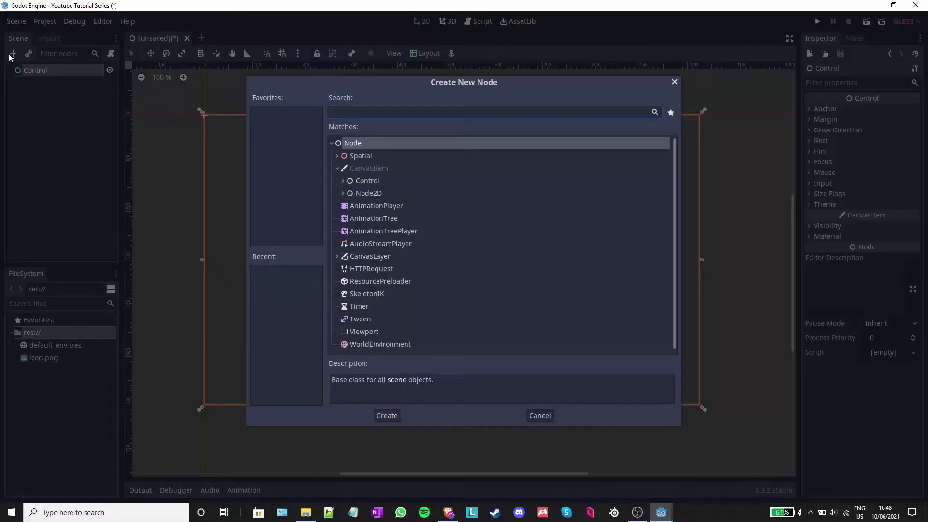
double_click(371, 156)
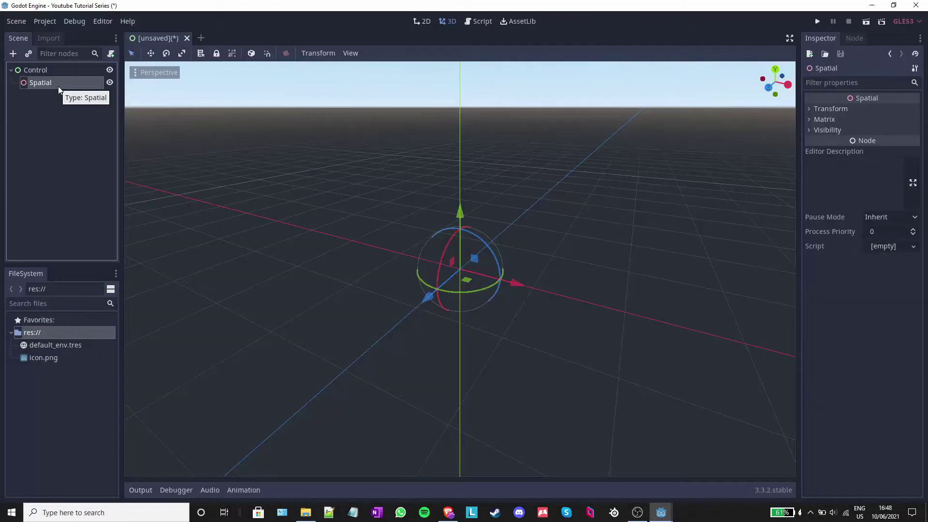
click(54, 69)
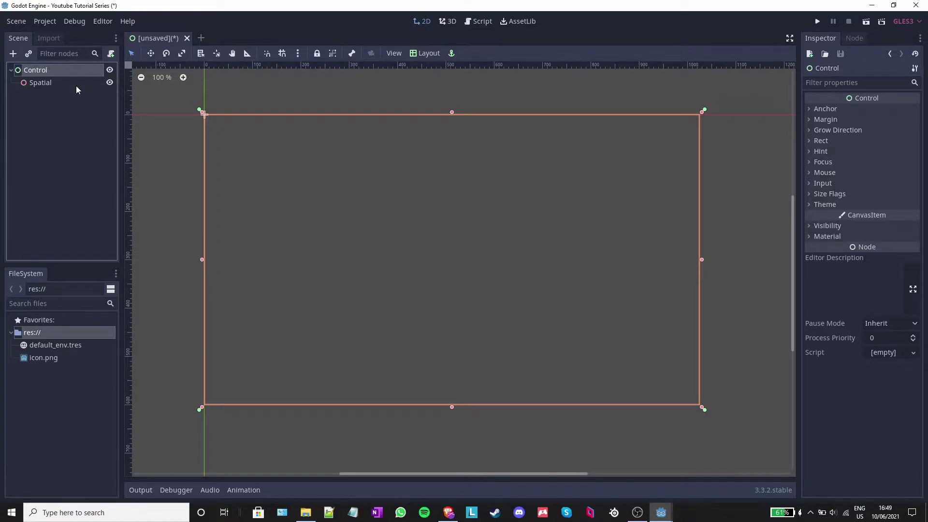
click(76, 85)
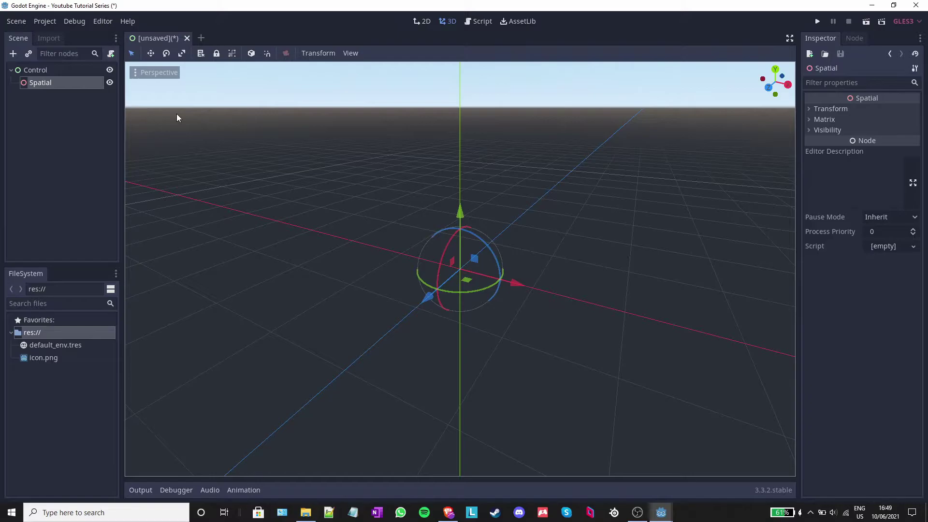
Save the scene, creating a new Scenes folder to hold it.
key(ctrl+s)
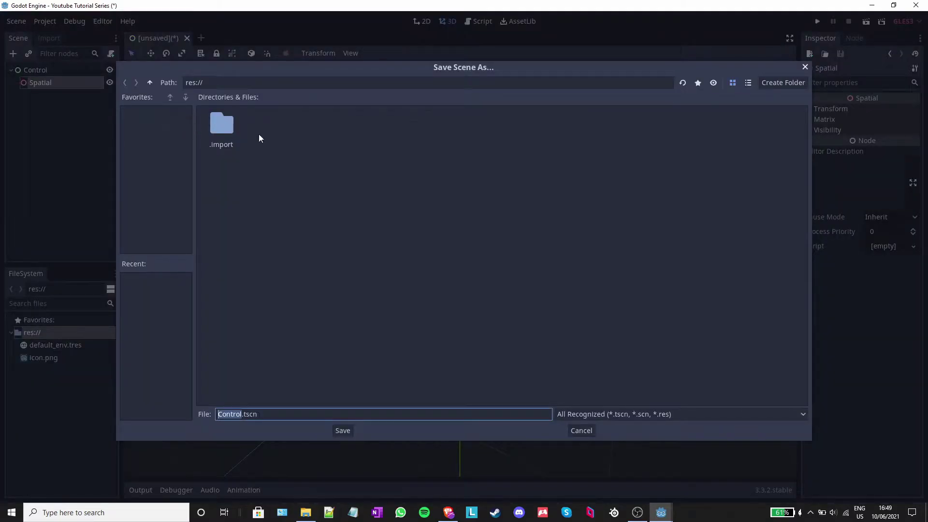
click(798, 84)
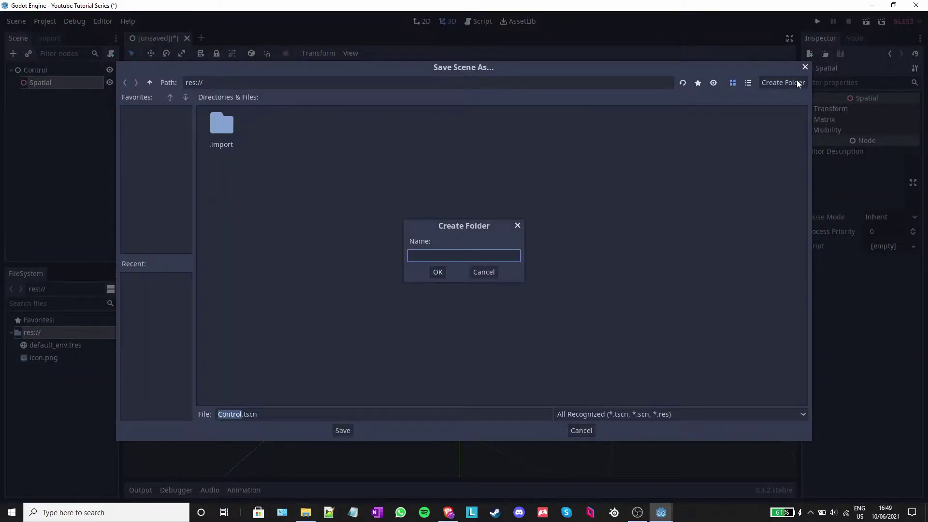
text(Scenes)
key(Return)
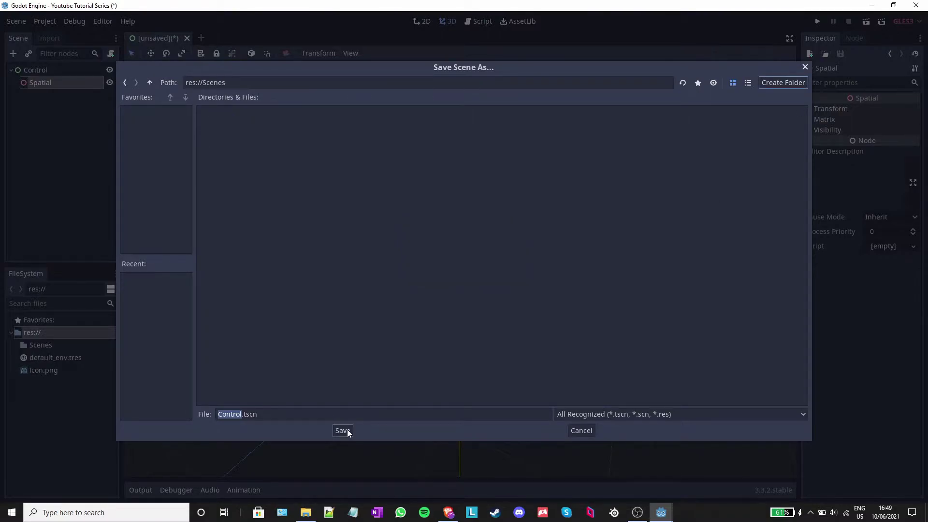
Save the scene as Control.tscn and rename the Spatial node to Game.
click(346, 431)
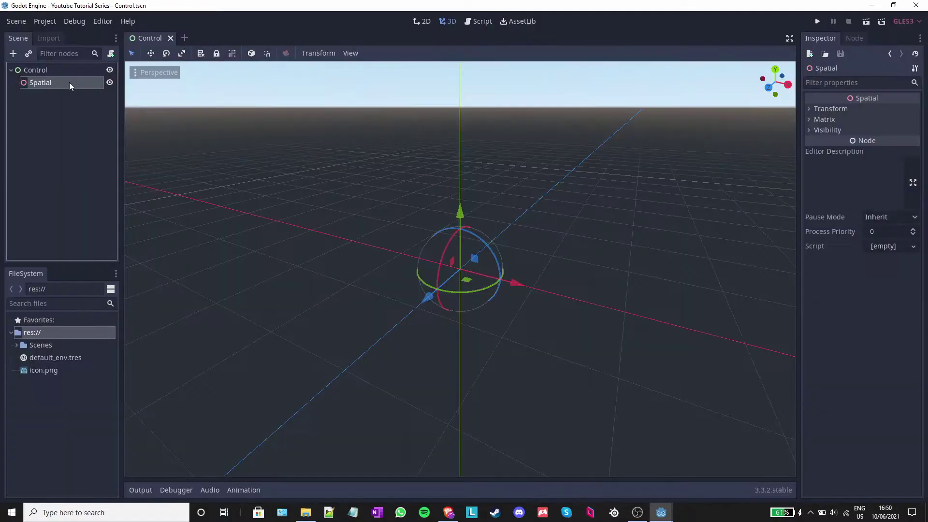
double_click(69, 82)
text(Game)
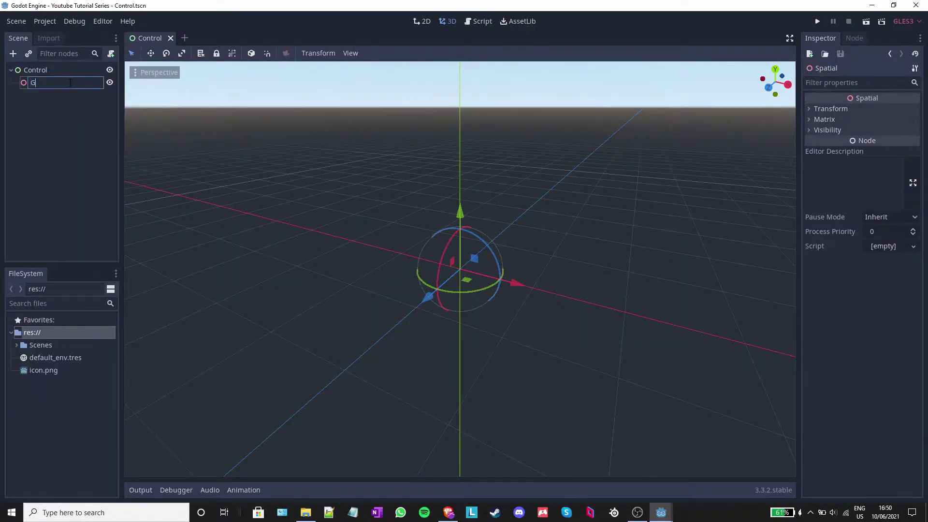
key(Return)
Save the Game branch as its own scene in the Scenes folder.
right_click(77, 85)
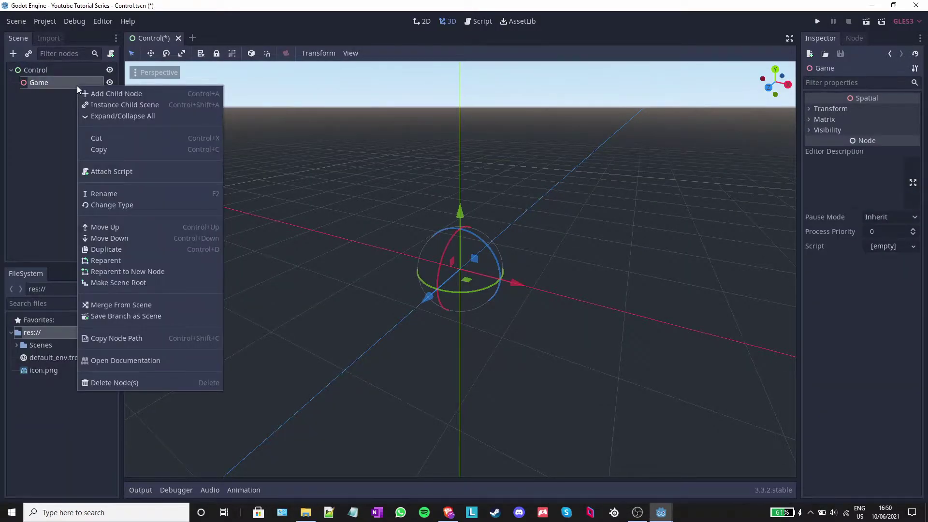
click(170, 318)
double_click(275, 134)
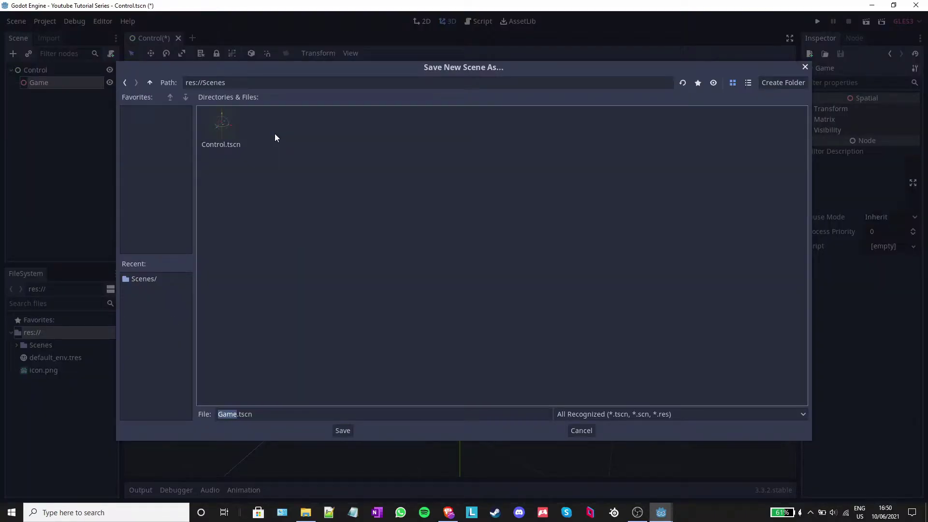
click(338, 429)
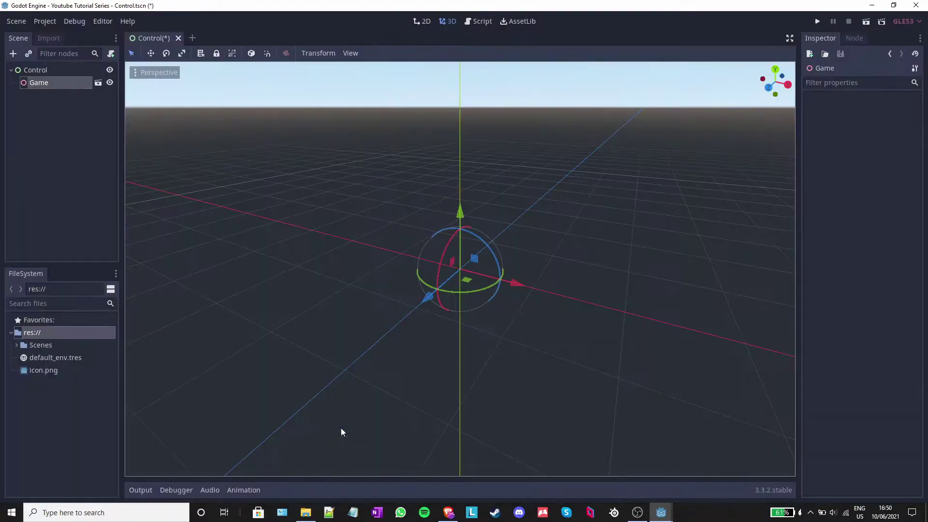
Open Game.tscn in its own editor tab.
click(98, 83)
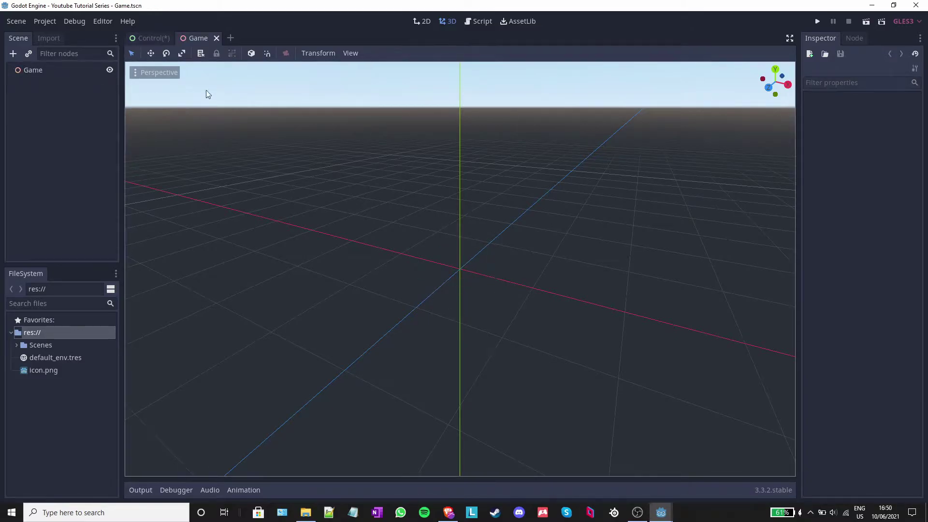
click(150, 37)
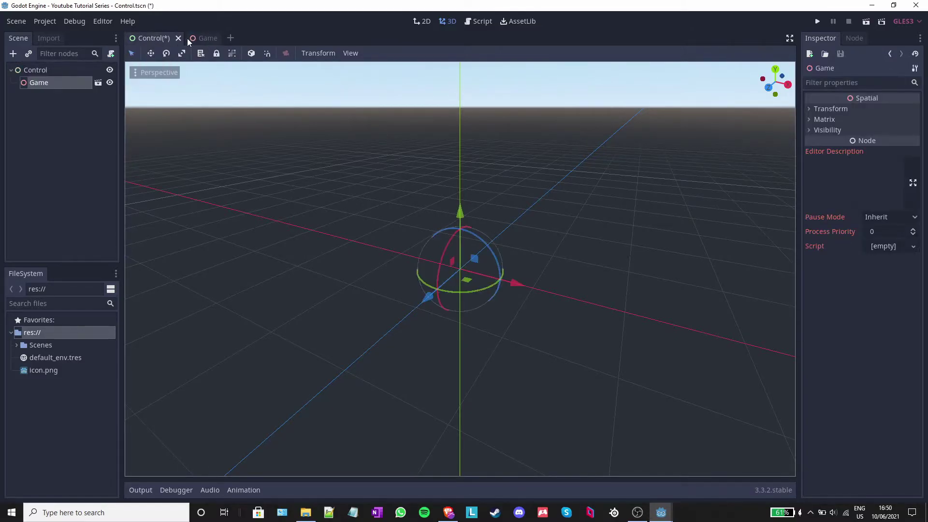
click(197, 38)
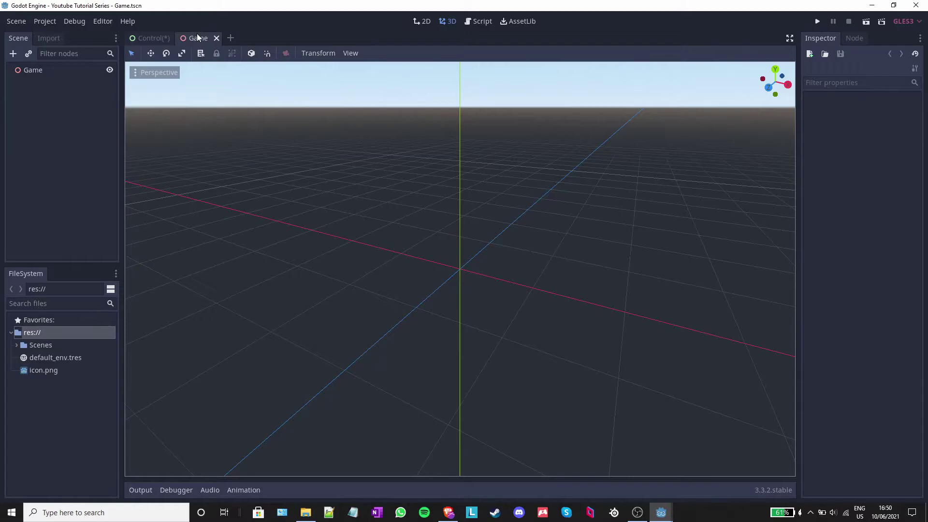
Create a new scene with a KinematicBody root node.
click(230, 39)
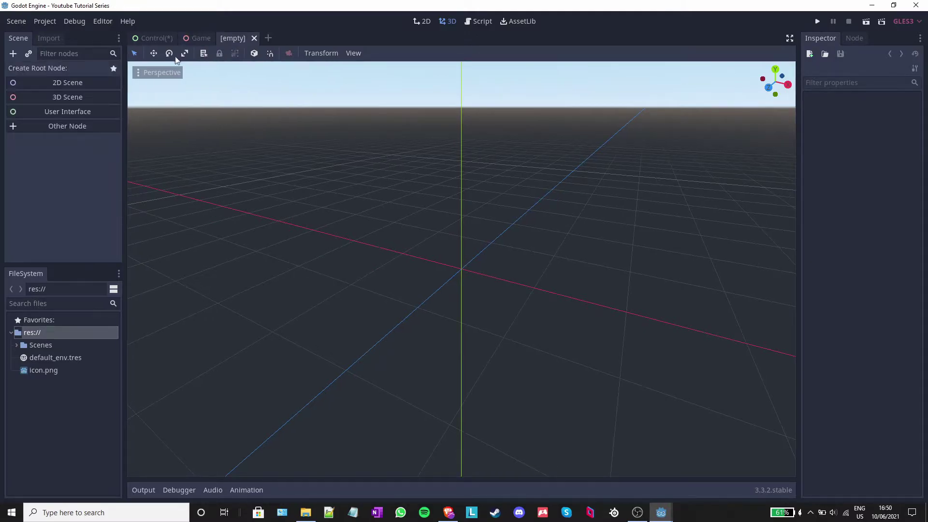
click(80, 131)
text(kine)
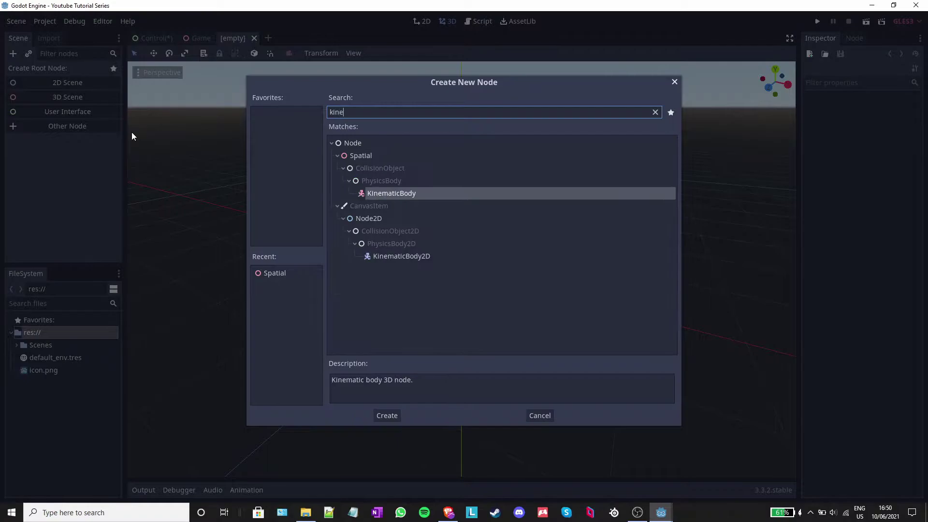
text(matic)
double_click(391, 194)
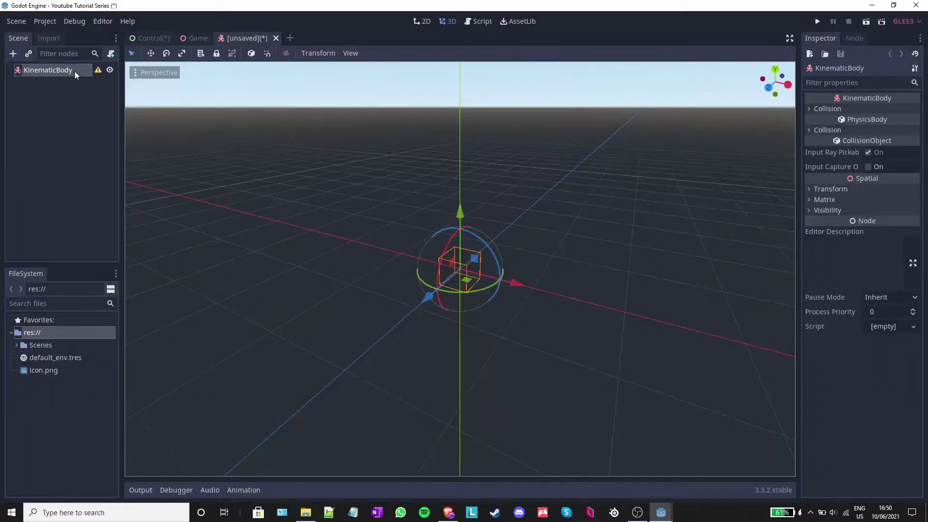
Rename the KinematicBody to Player and save the scene.
double_click(75, 71)
text(Player)
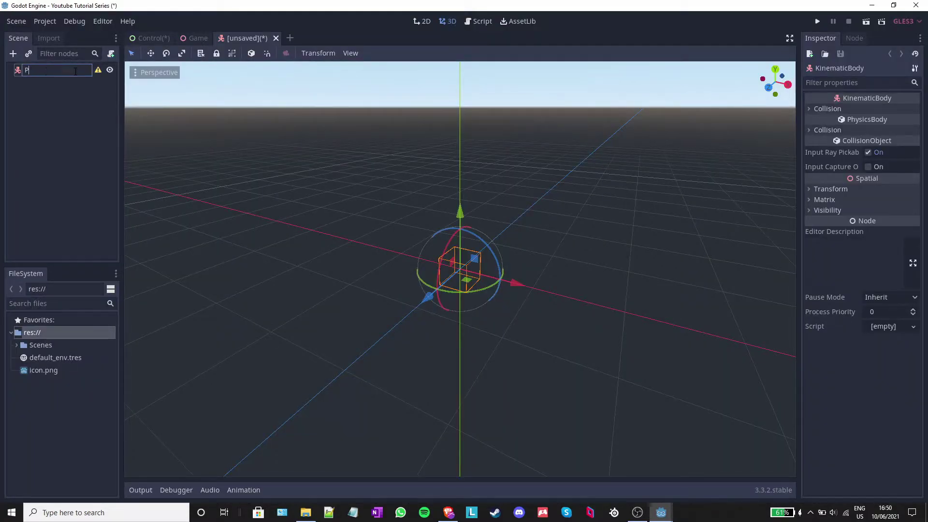
key(Return)
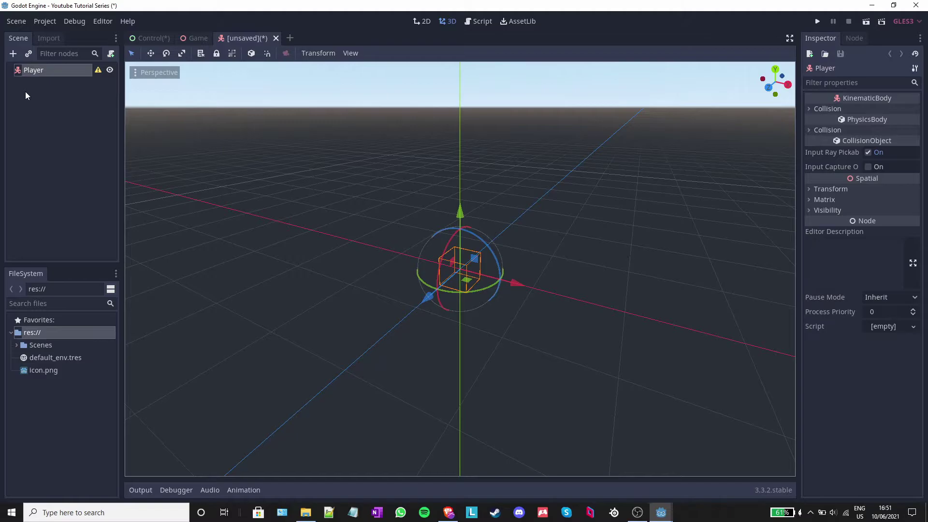
key(ctrl+s)
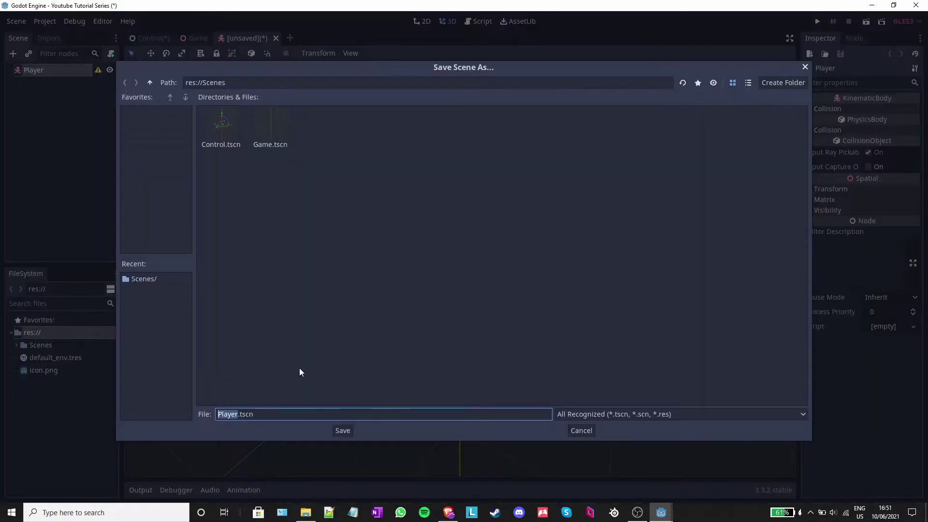
Save the scene as Player.tscn and add a Camera child under Player.
click(342, 431)
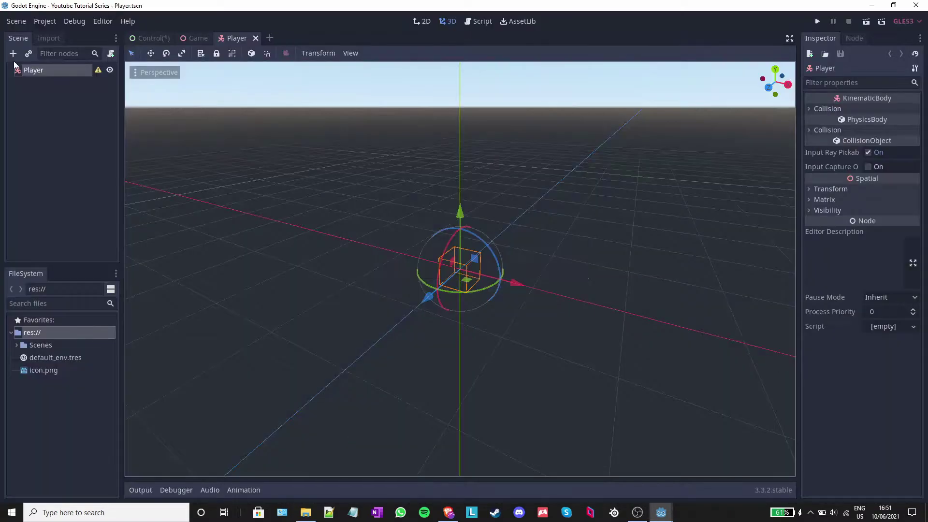
click(13, 54)
text(cam)
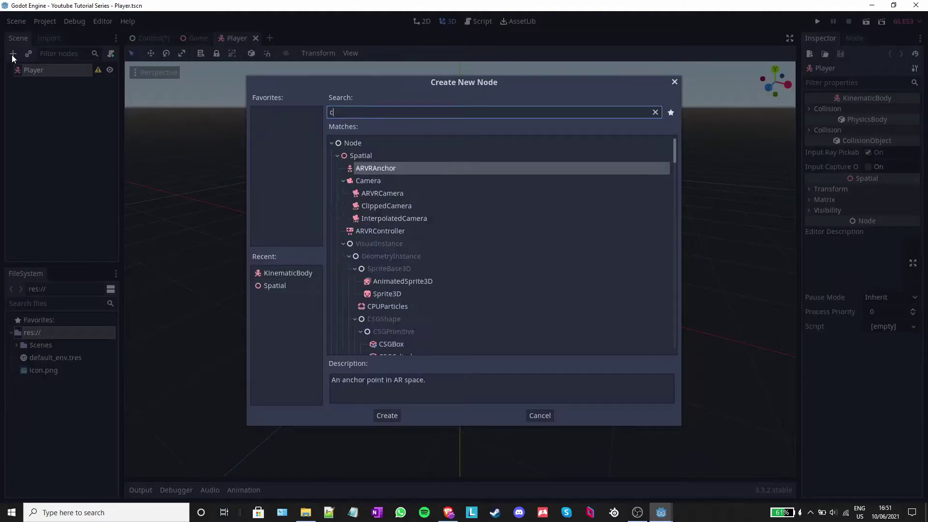
key(Return)
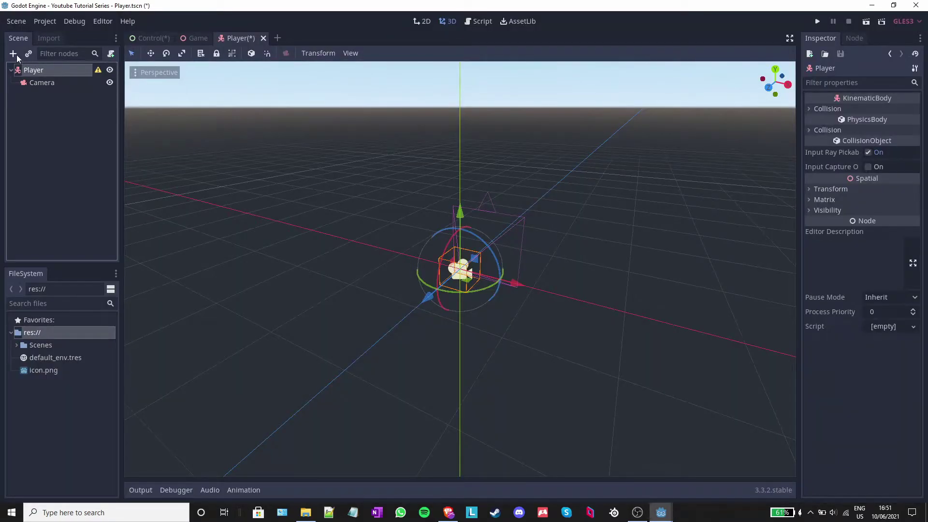
Add a CollisionShape child under Player and select it for editing.
click(13, 53)
text(collisionshape)
key(Return)
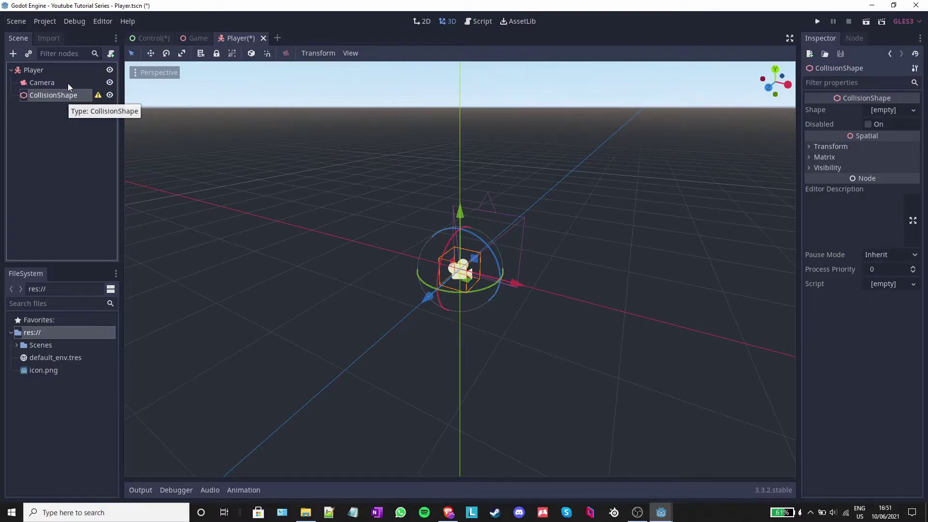
click(68, 83)
click(65, 69)
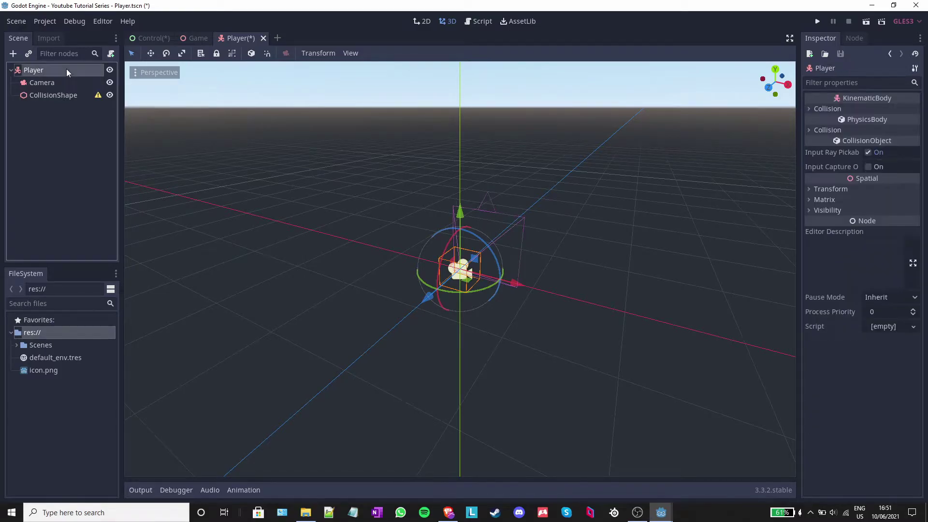
click(66, 96)
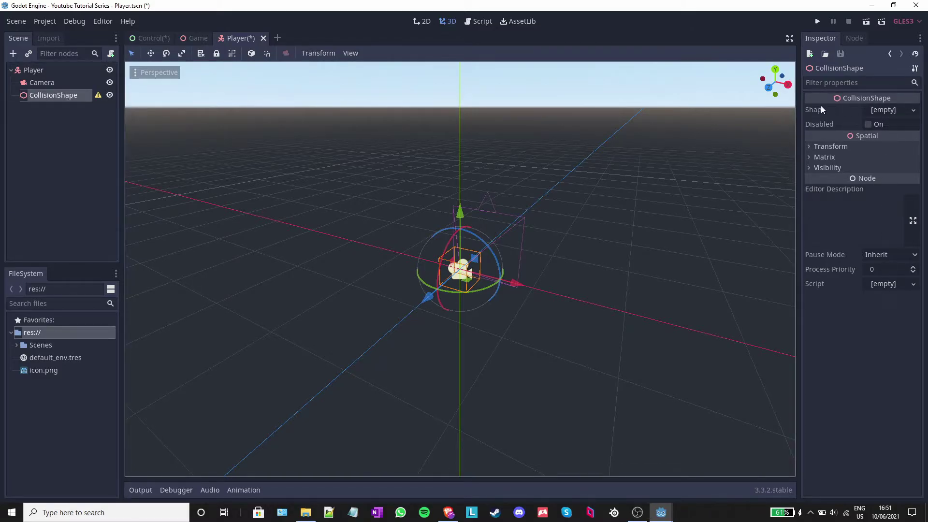
Give the Player's CollisionShape a new CapsuleShape.
click(894, 112)
click(892, 135)
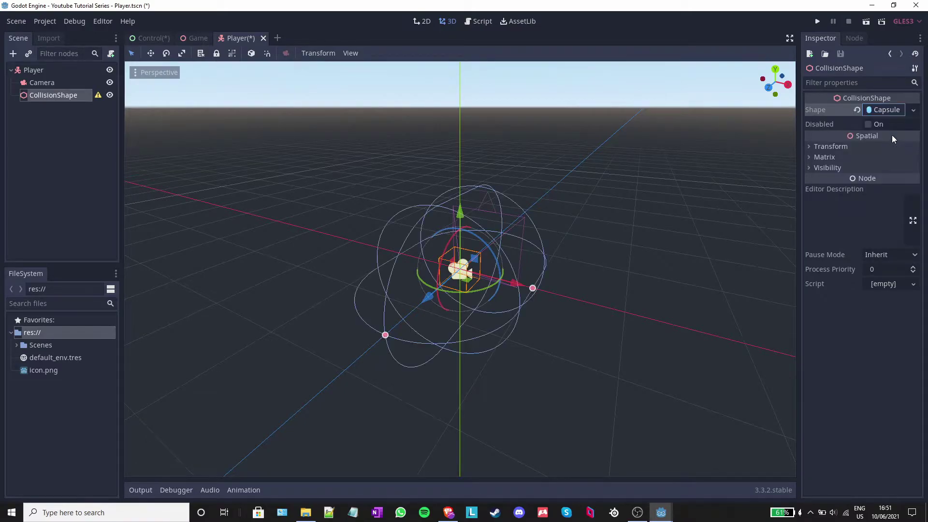
middle_drag(604, 193, 529, 209)
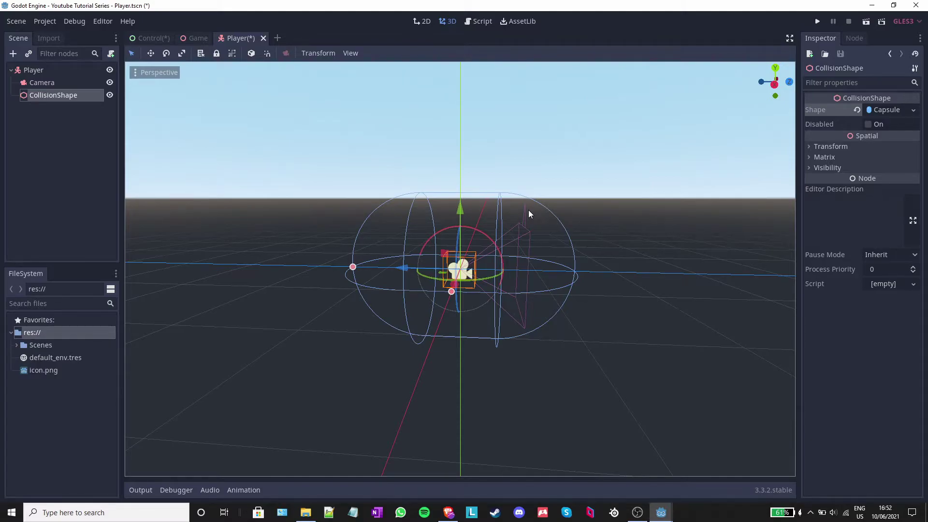
Set the collision shape's X rotation to 90 degrees so the capsule stands upright.
click(859, 147)
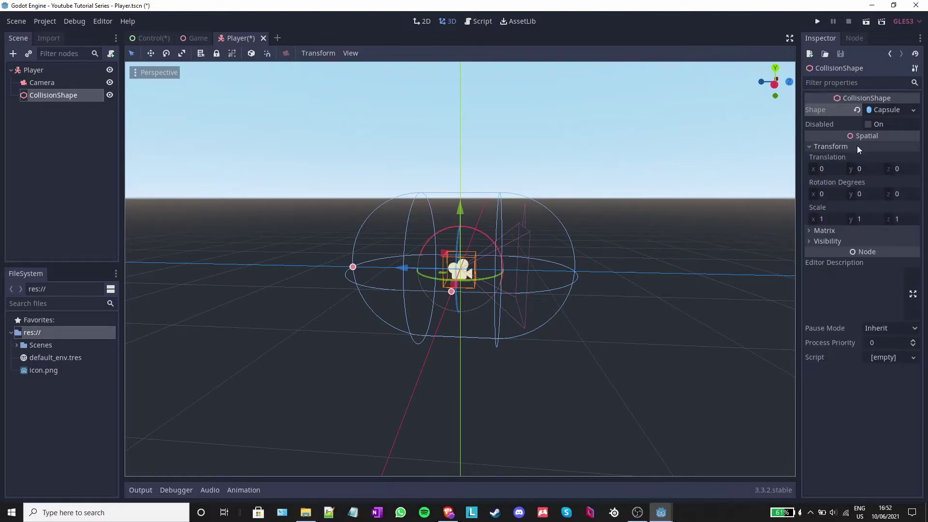
click(833, 193)
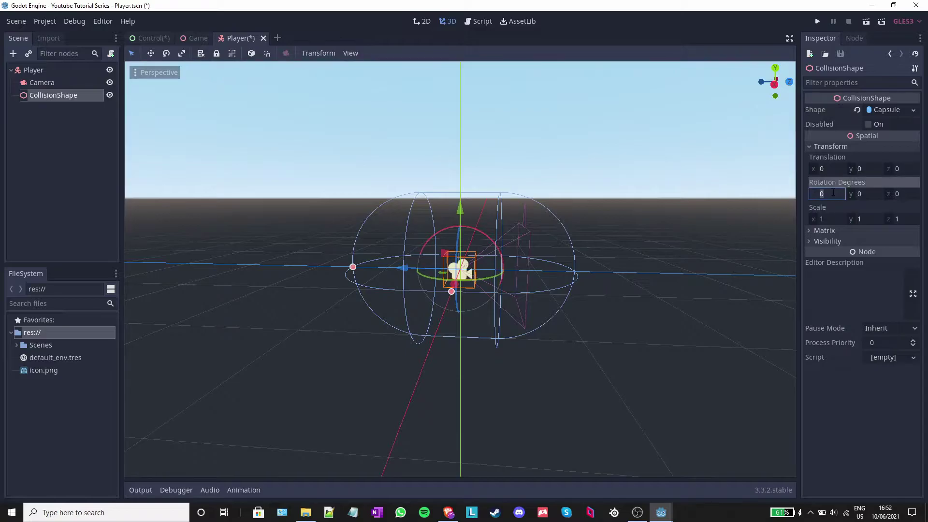
text(90)
key(Return)
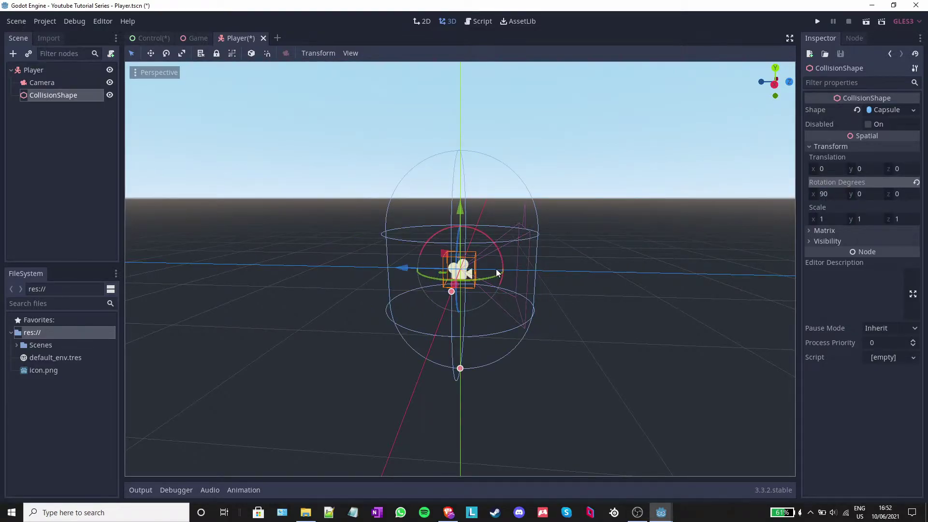
Set the Player's Camera Translation y to 1 and save Player.tscn.
click(73, 83)
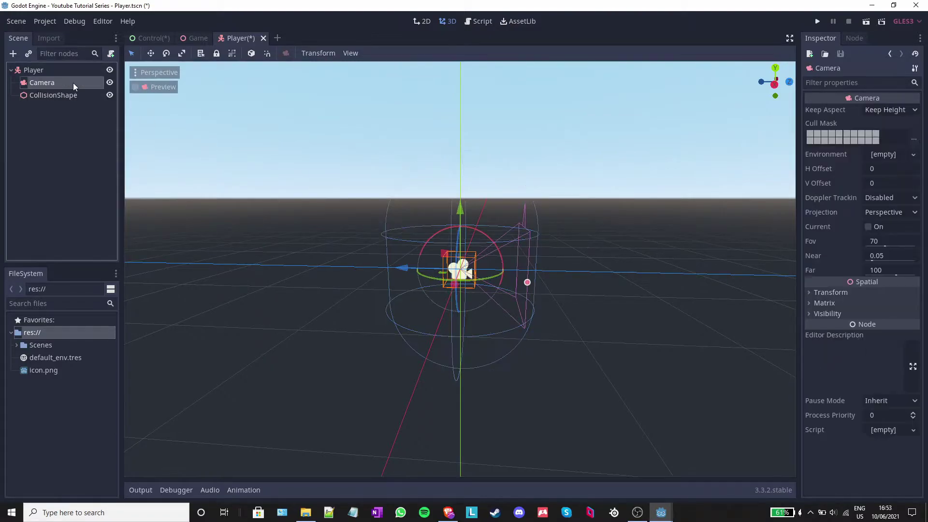
click(828, 292)
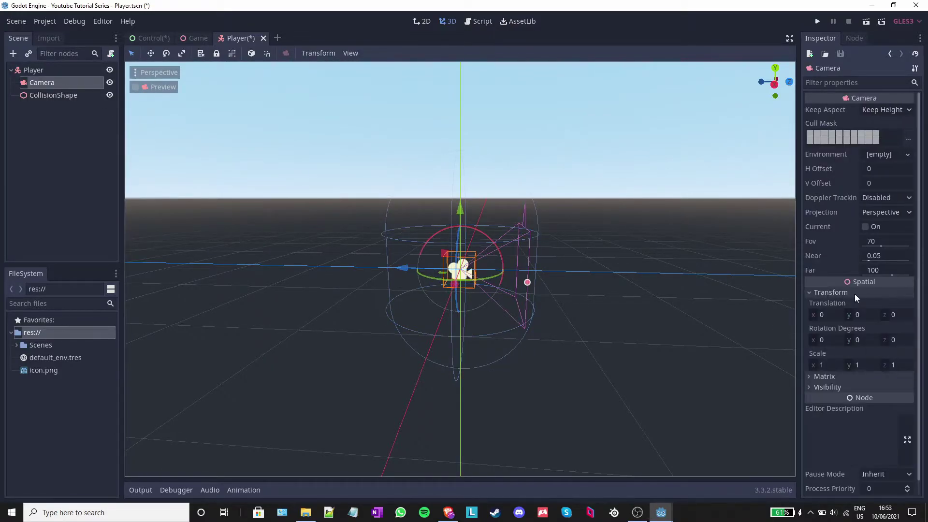
click(868, 314)
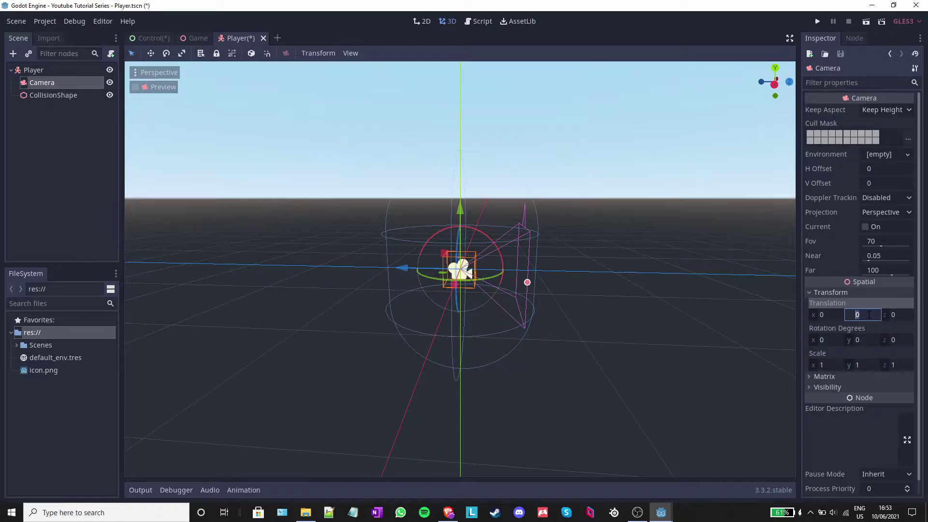
text(1)
key(Return)
middle_drag(512, 193, 530, 191)
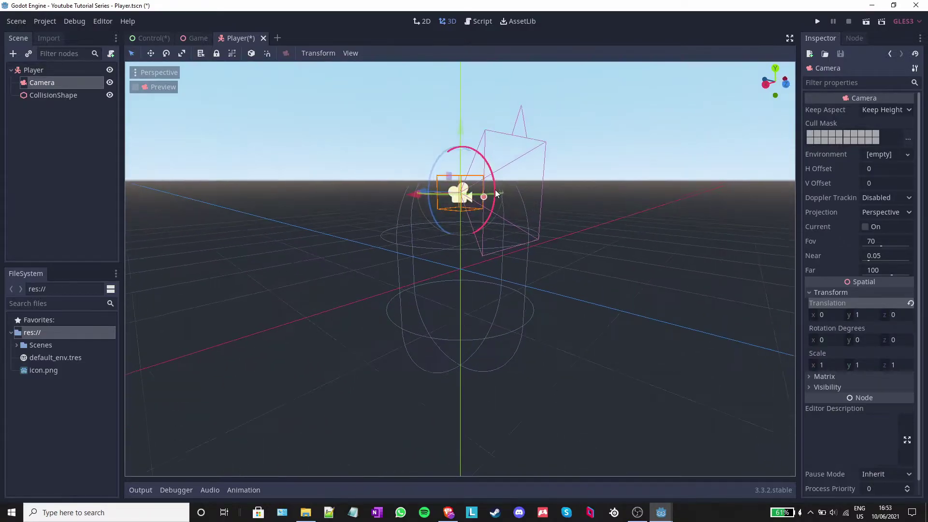
middle_drag(496, 194, 435, 187)
key(ctrl+s)
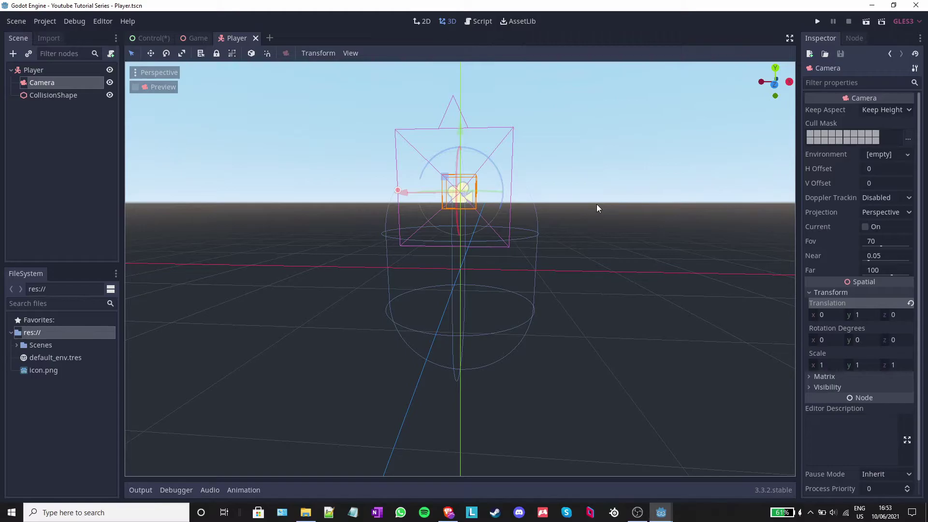
Instance Player.tscn into the Game scene, move it along Z, and save.
click(192, 42)
click(30, 71)
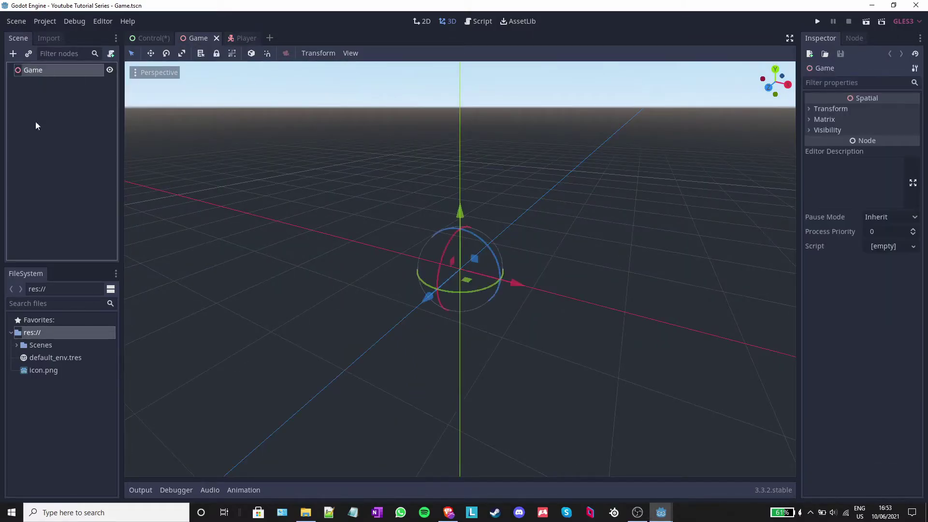
double_click(33, 347)
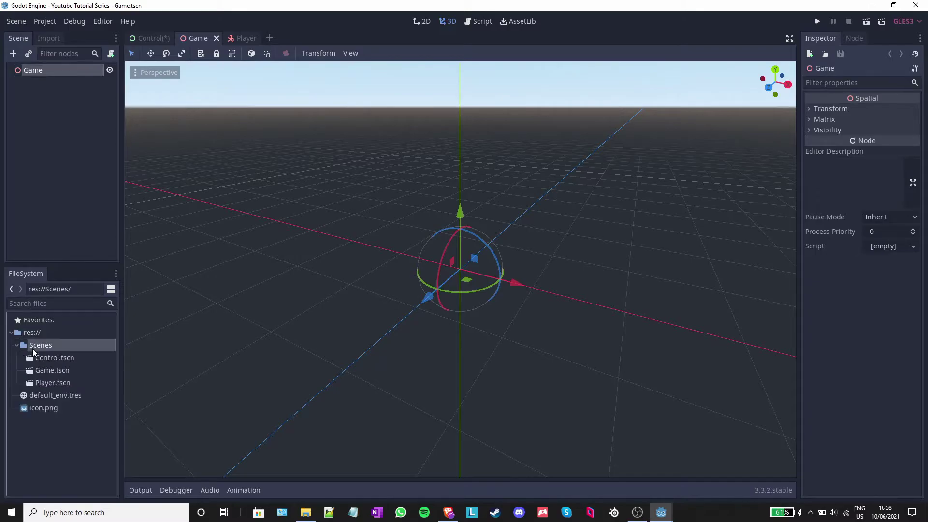
drag(57, 384, 65, 72)
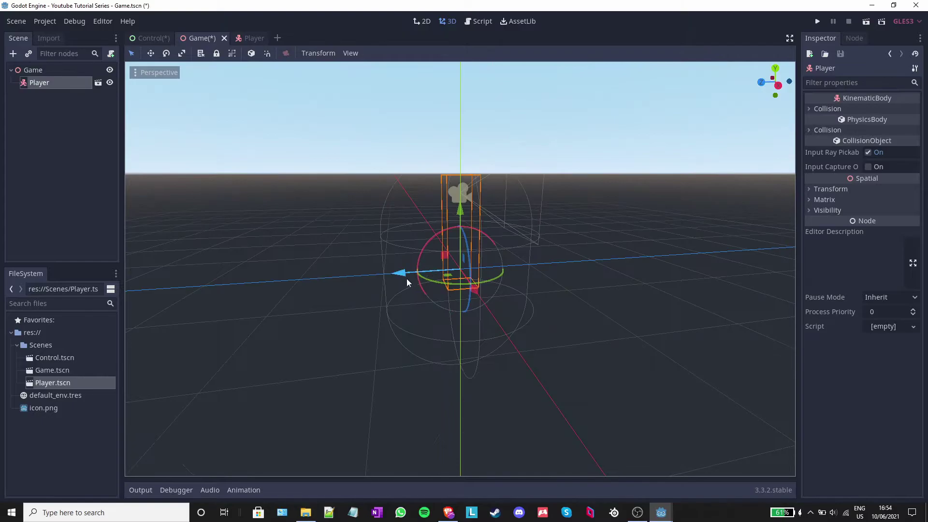
drag(407, 274, 2, 304)
key(ctrl+s)
Add a StaticBody node as a child of the Game root.
click(67, 72)
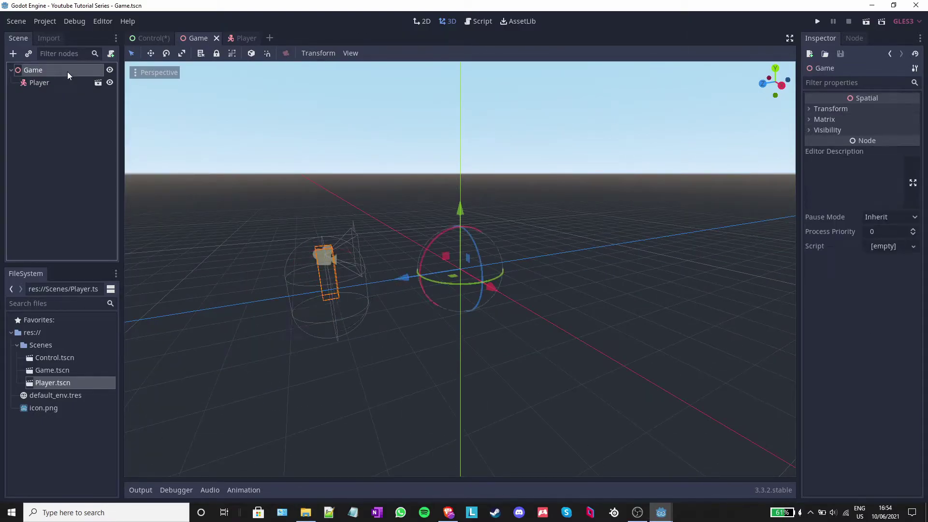
click(13, 54)
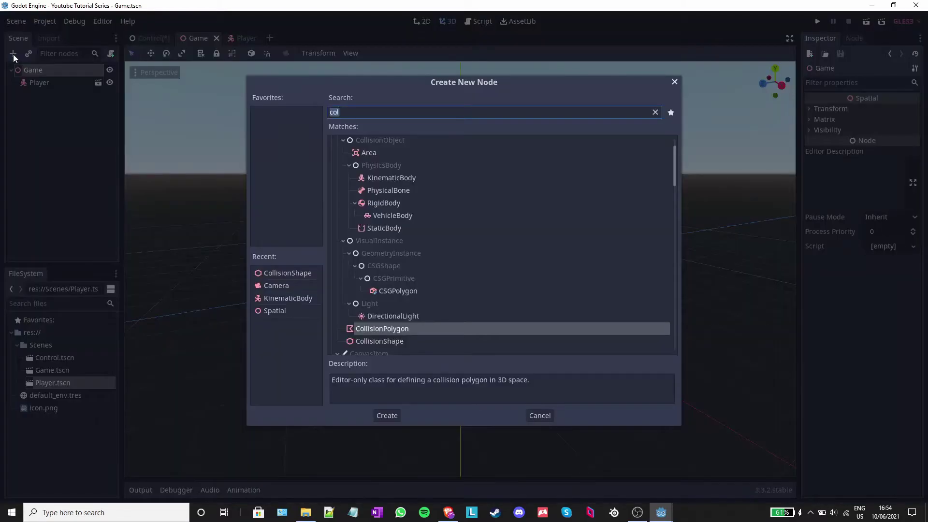
text(static)
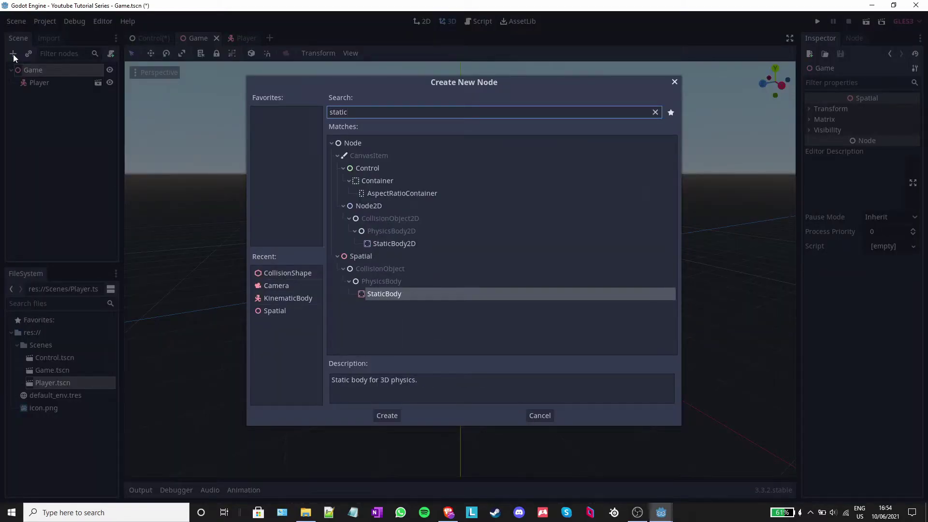
key(Return)
scroll(489, 257, up, 3)
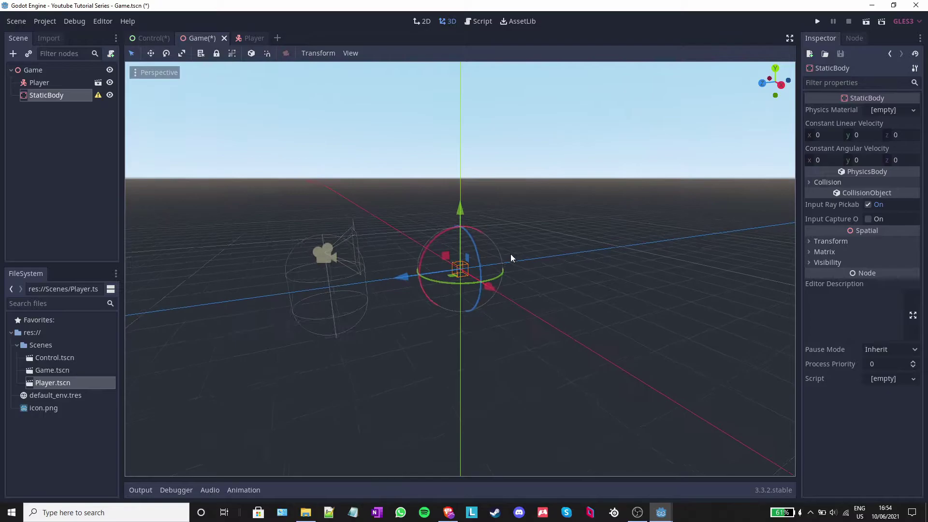
scroll(490, 261, up, 2)
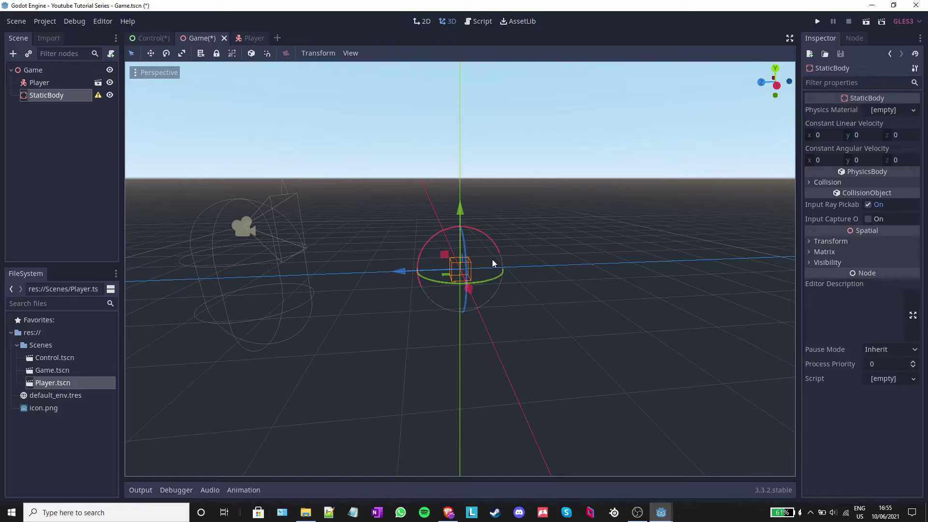
Add a CollisionShape under the StaticBody and give it a new BoxShape.
key(ctrl+s)
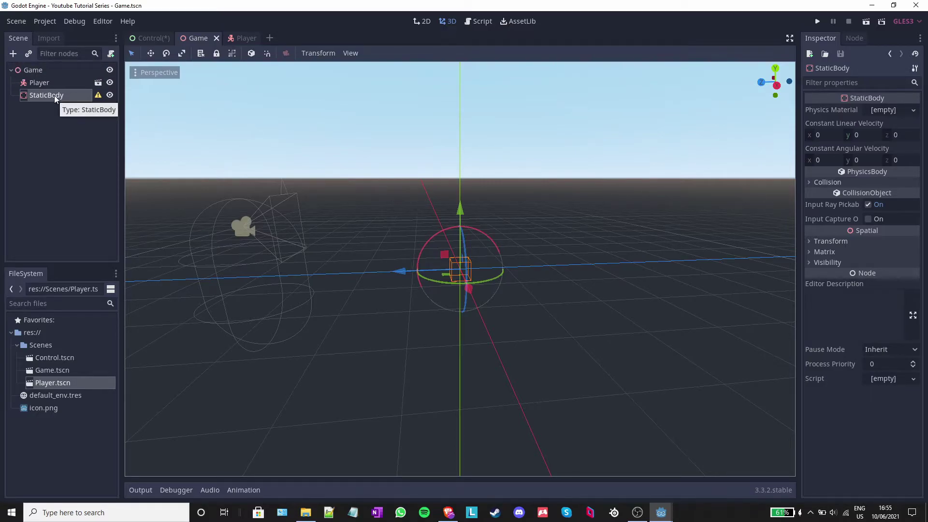
click(11, 54)
text(collisions)
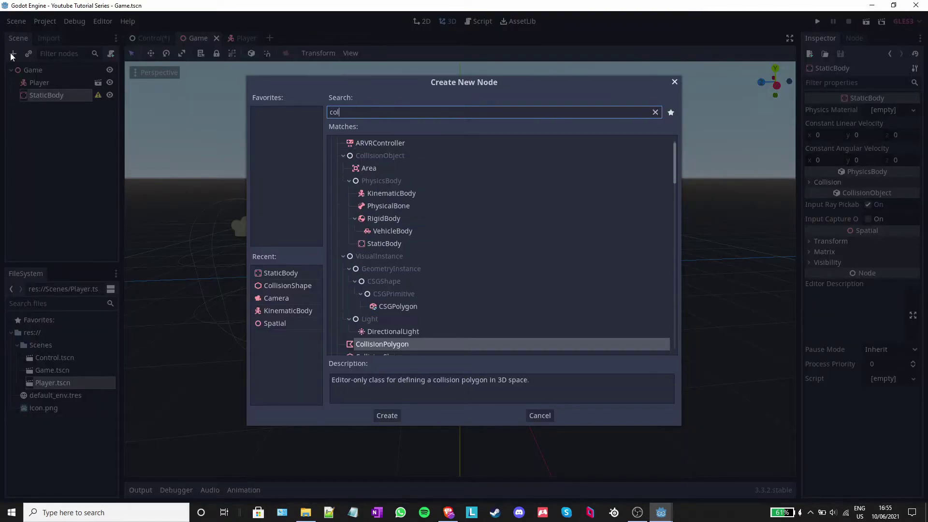
key(Return)
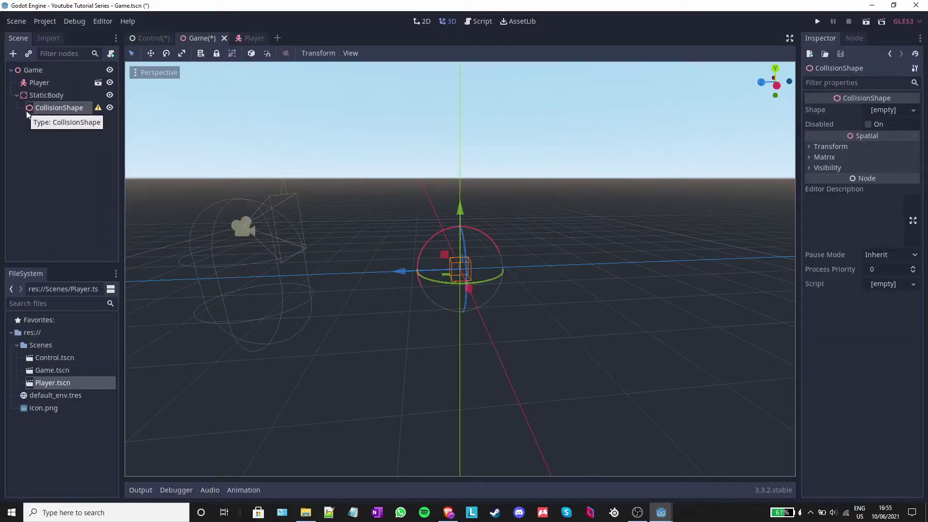
click(892, 110)
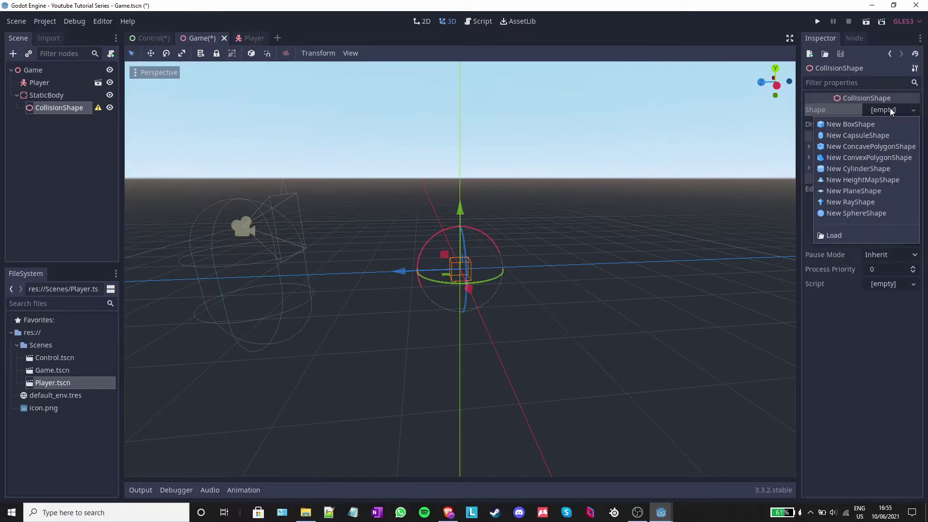
click(873, 125)
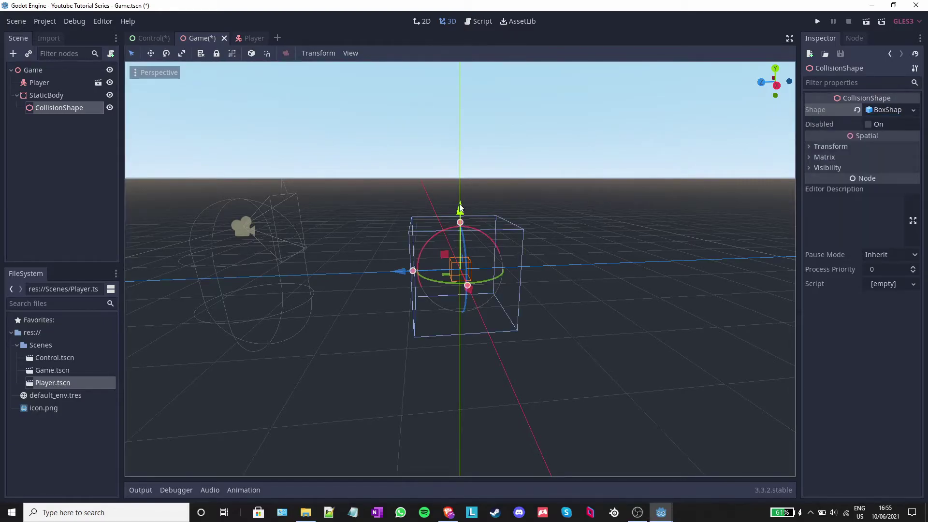
Lower the box below the origin, stretch it to extents (4, 1, 2), and save.
drag(460, 208, 460, 314)
scroll(501, 360, down, 2)
middle_drag(460, 314, 501, 316)
scroll(522, 347, up, 5)
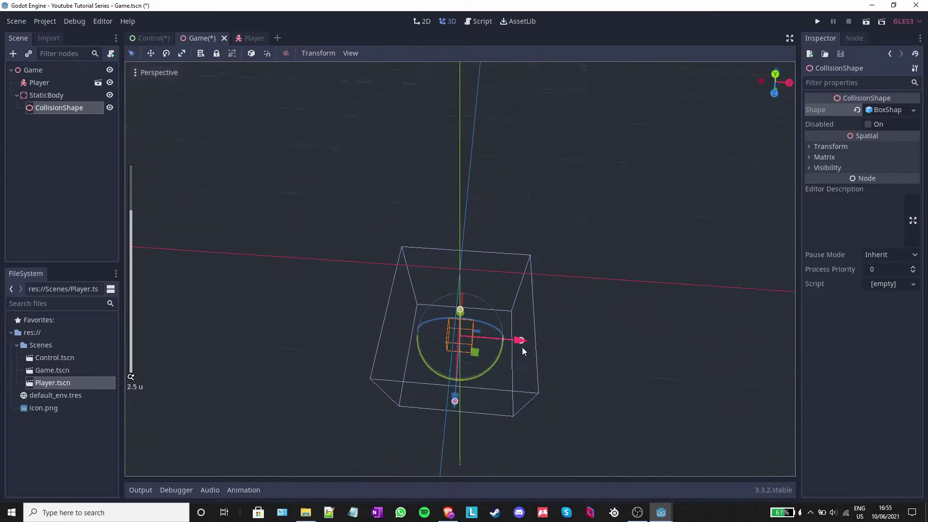
scroll(522, 348, up, 2)
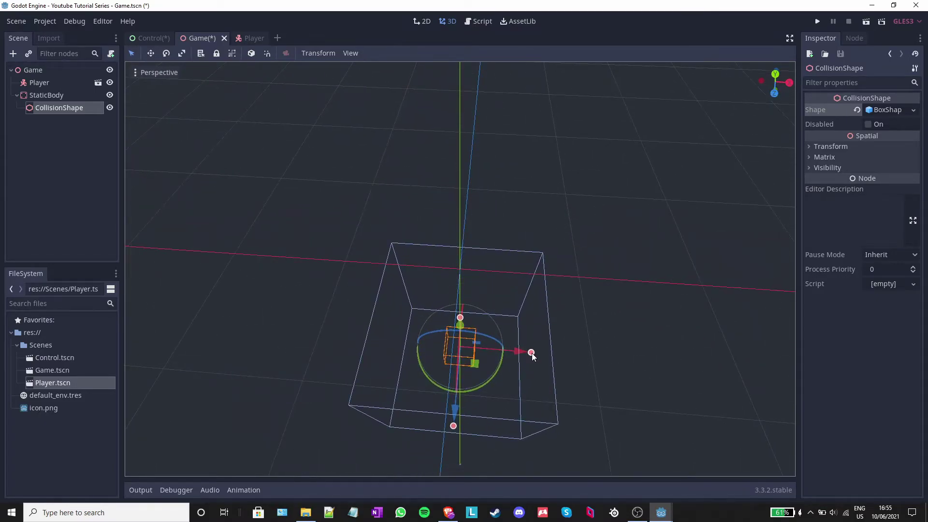
drag(532, 355, 733, 367)
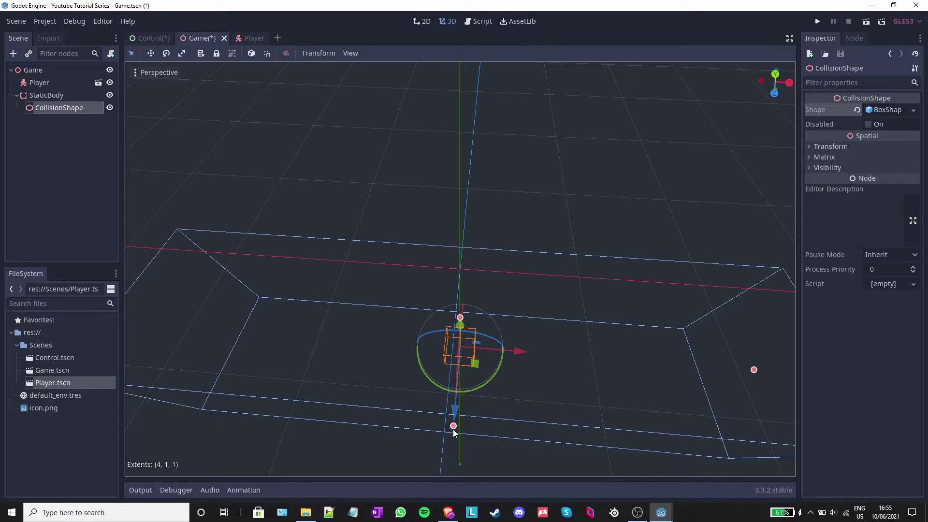
drag(455, 432, 444, 452)
scroll(436, 337, down, 5)
middle_drag(436, 337, 118, 83)
key(ctrl+s)
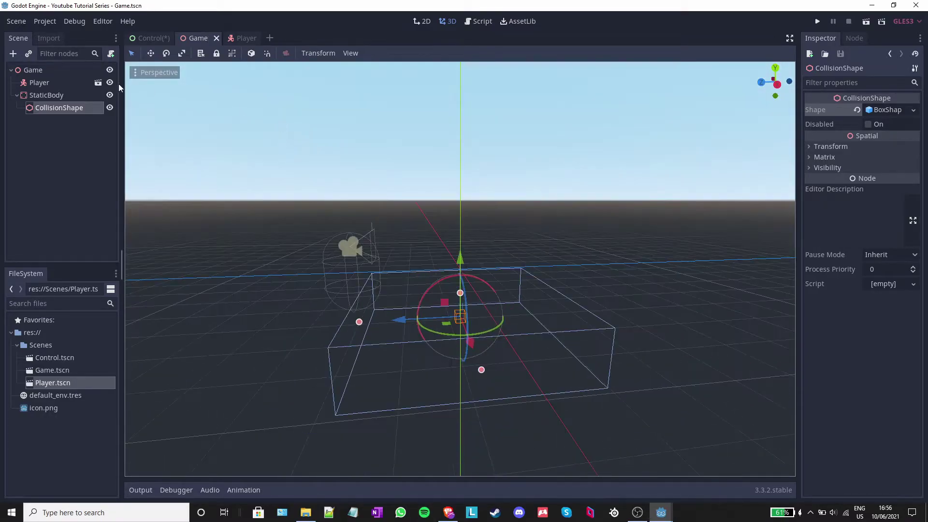
Add a RigidBody under Game with a CollisionShape child using a new BoxShape.
click(41, 70)
click(13, 55)
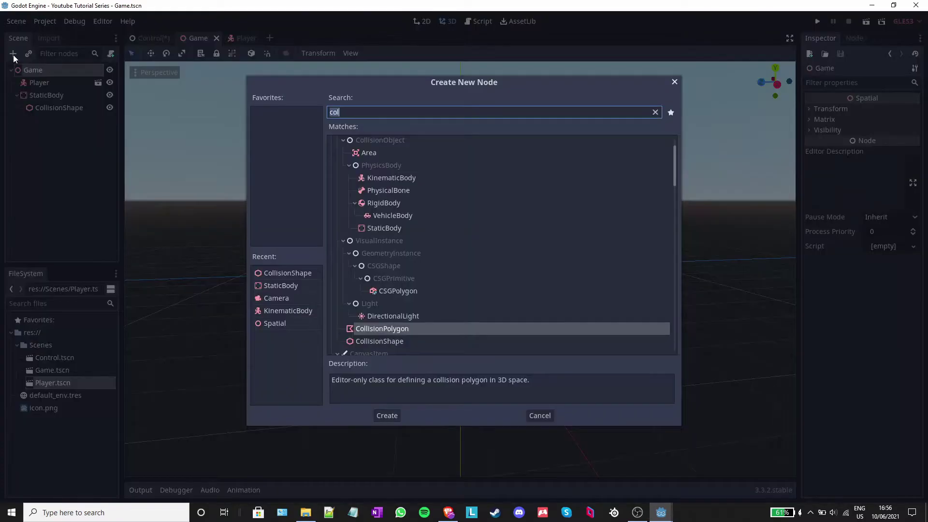
text(rigi)
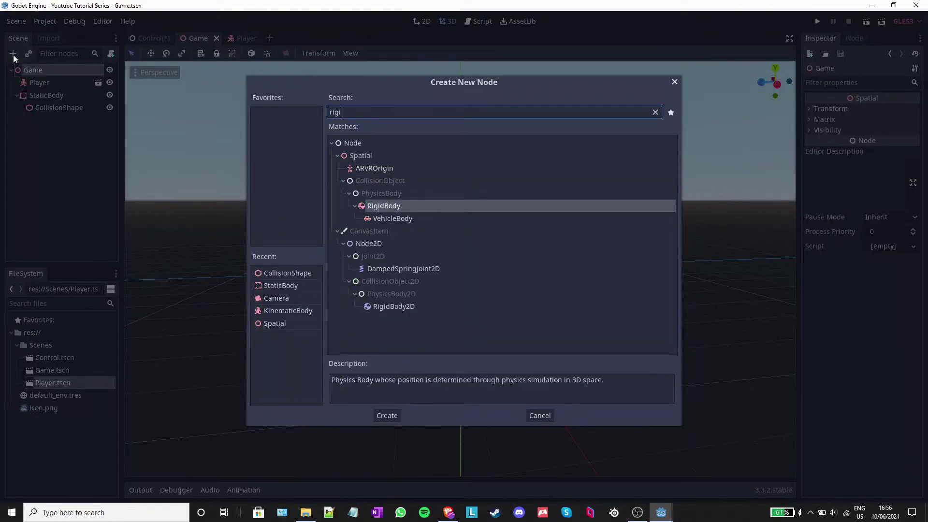
key(Return)
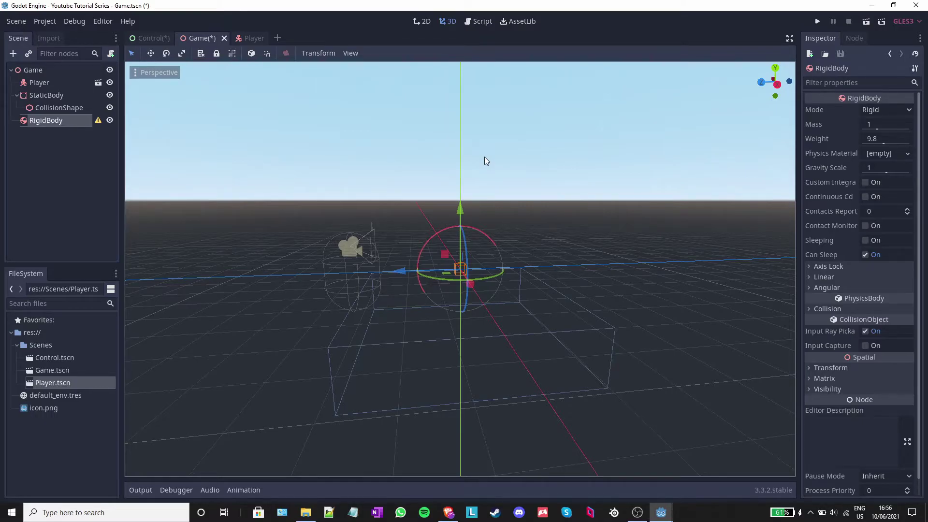
click(13, 54)
text(coll)
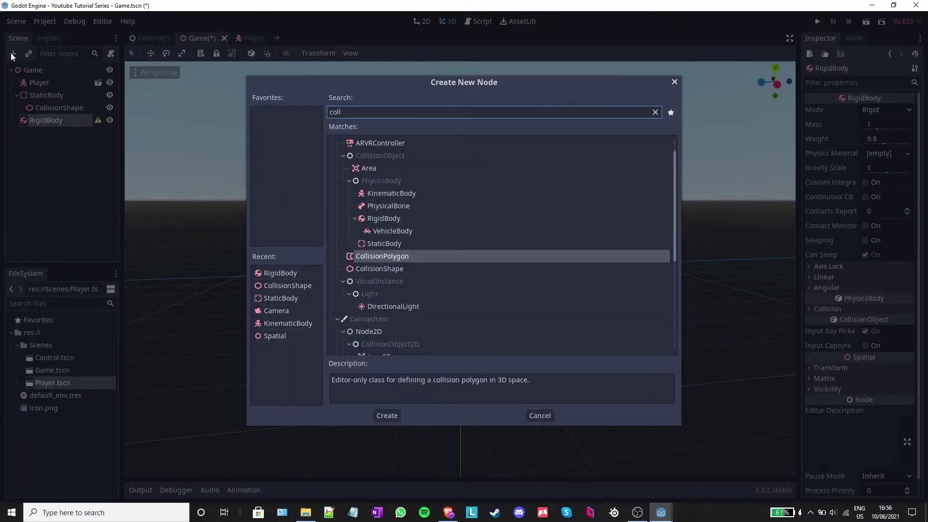
key(Down)
key(Return)
click(889, 110)
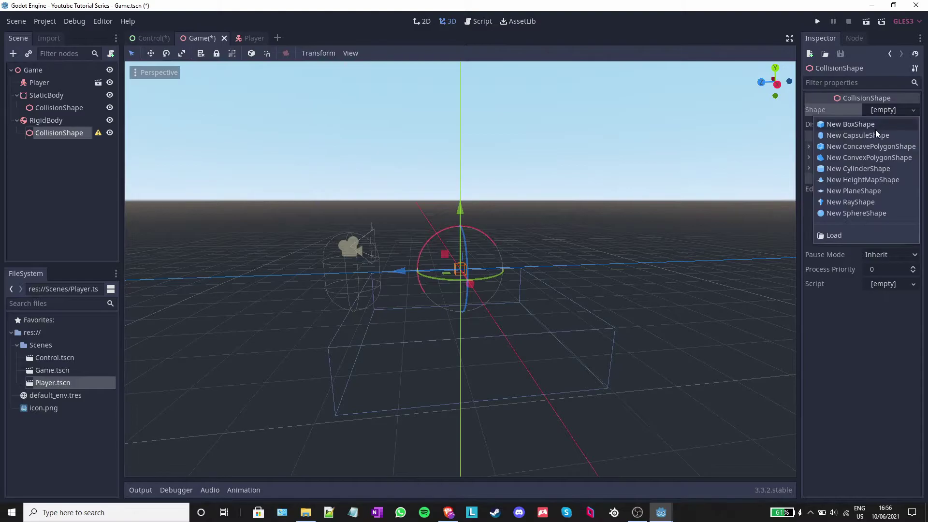
click(876, 126)
Raise the RigidBody 4 units, rotate it 45 degrees, and save the scene.
mouse_move(509, 183)
middle_down()
mouse_move(508, 165)
mouse_move(508, 185)
middle_up()
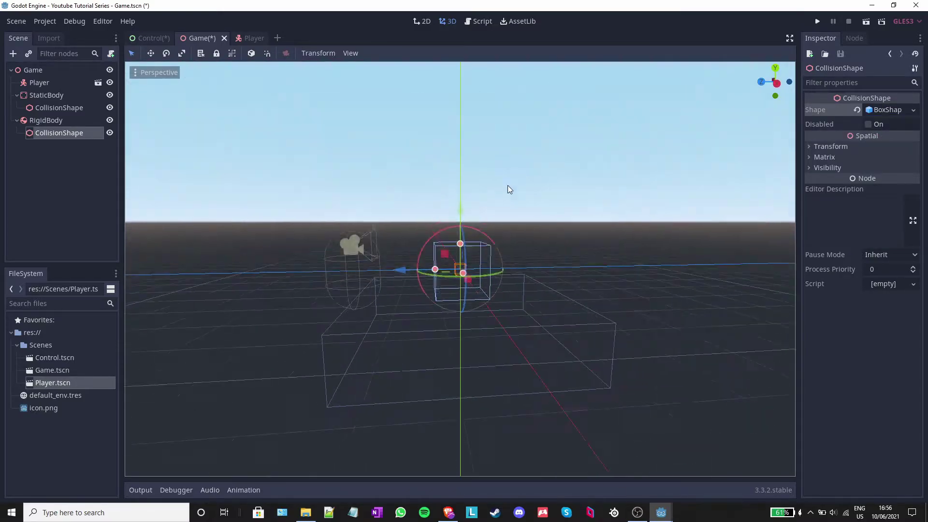
click(831, 146)
click(71, 121)
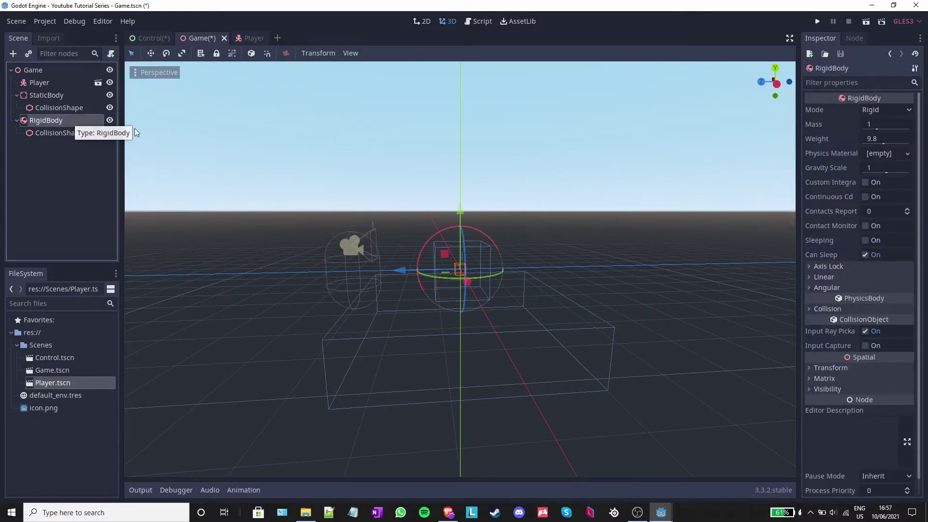
drag(459, 208, 477, 95)
drag(439, 121, 422, 146)
key(ctrl+s)
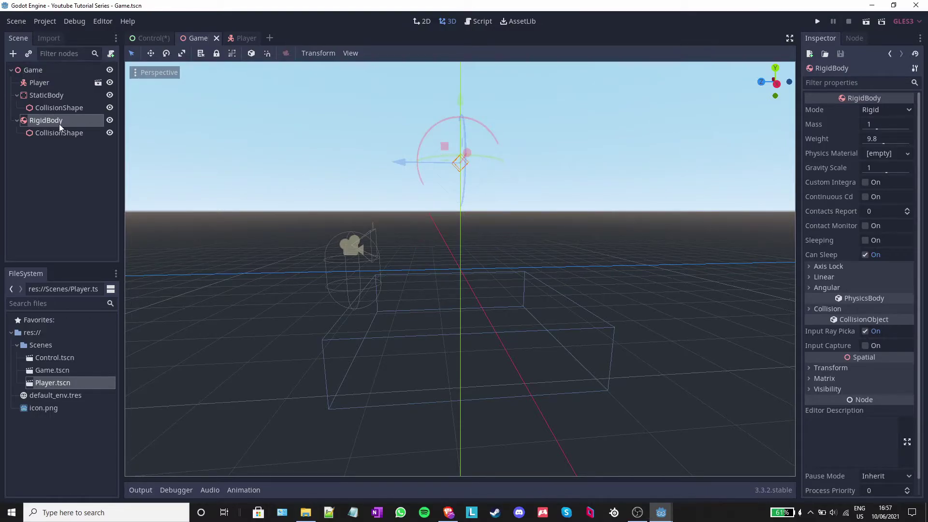
click(13, 54)
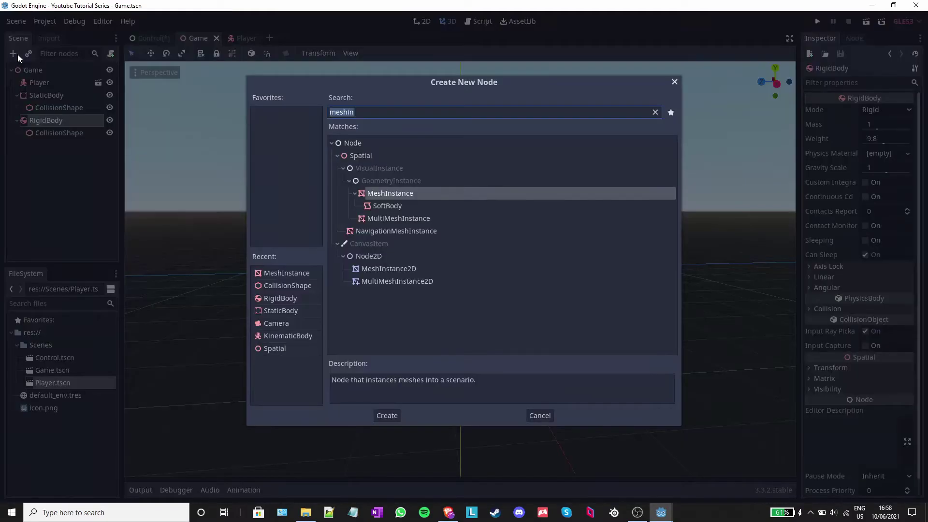
Add a MeshInstance under the RigidBody and assign it a new CubeMesh.
double_click(399, 193)
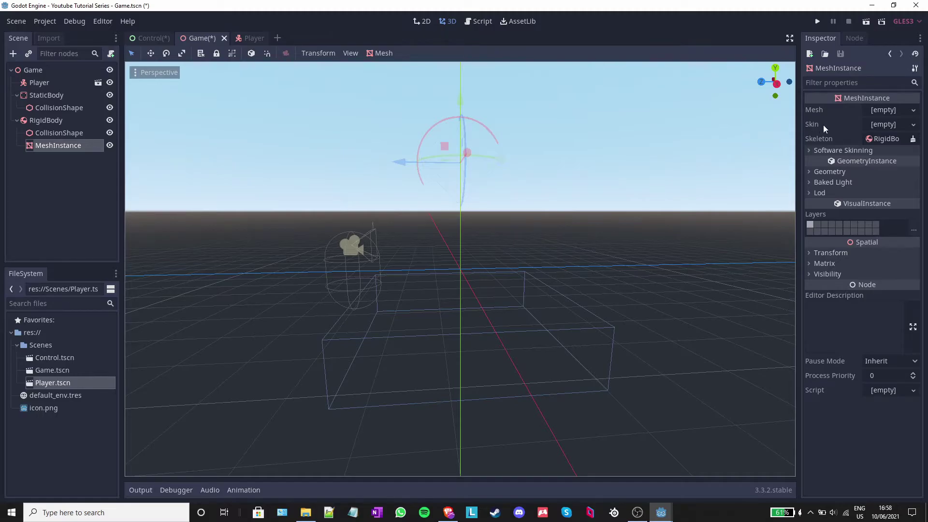
click(888, 110)
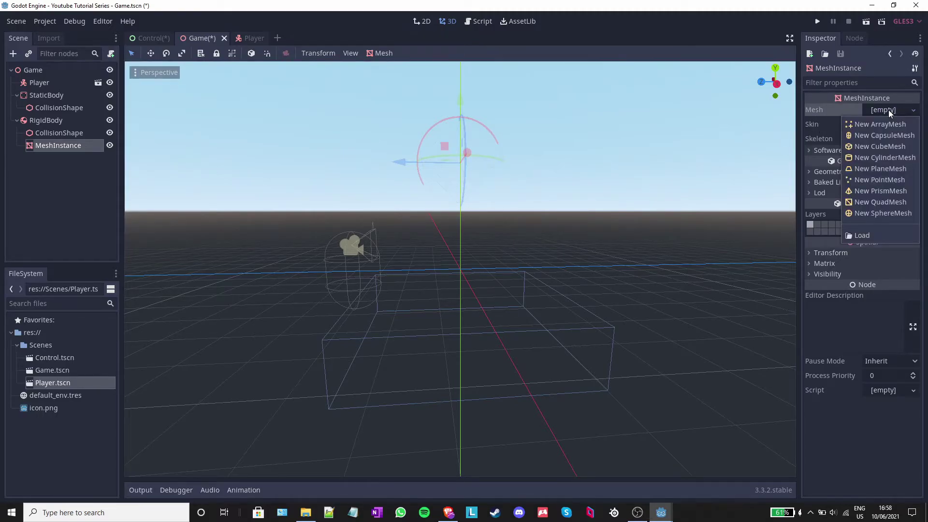
click(881, 146)
middle_drag(484, 155, 513, 135)
scroll(477, 164, up, 4)
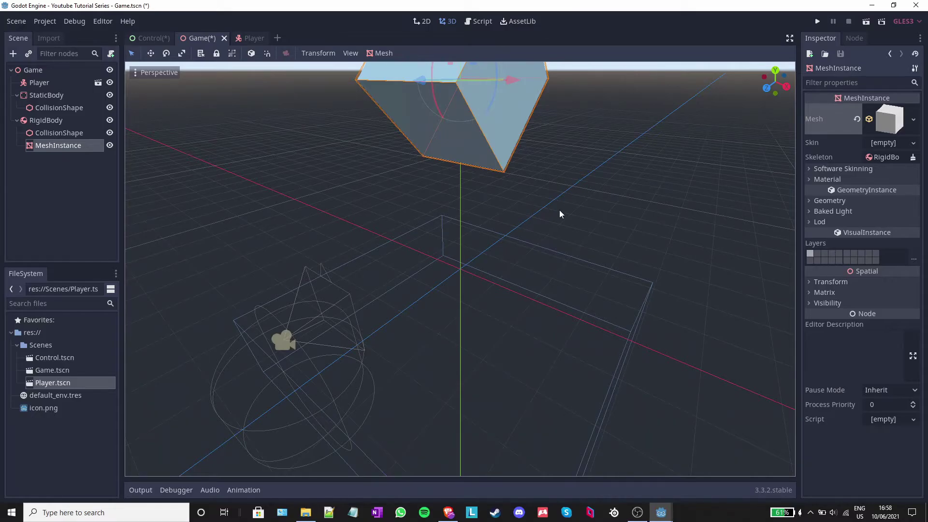
Choose a main scene for the project and test-run the game.
key(F5)
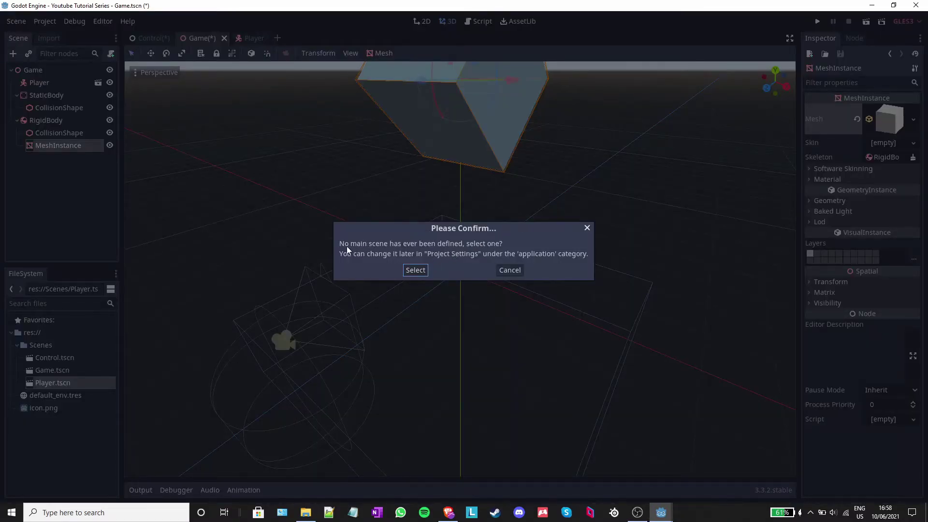
click(418, 274)
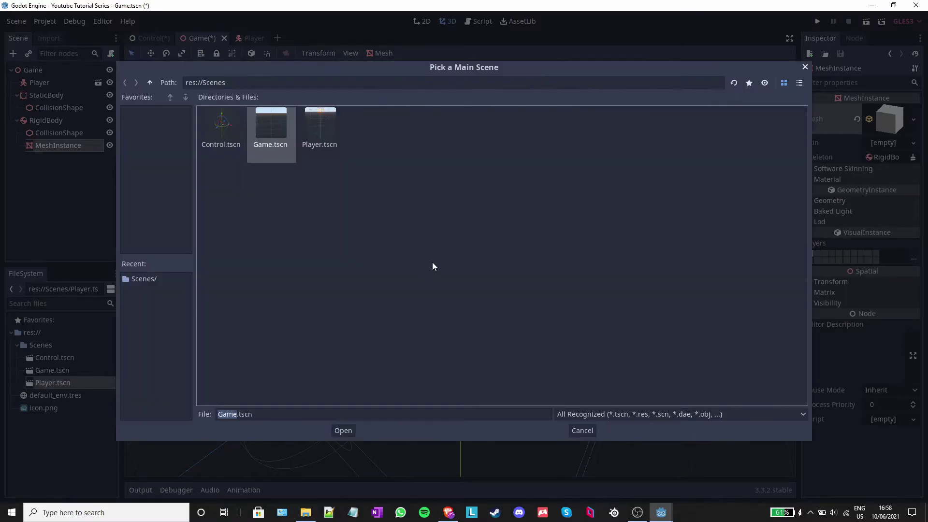
double_click(229, 118)
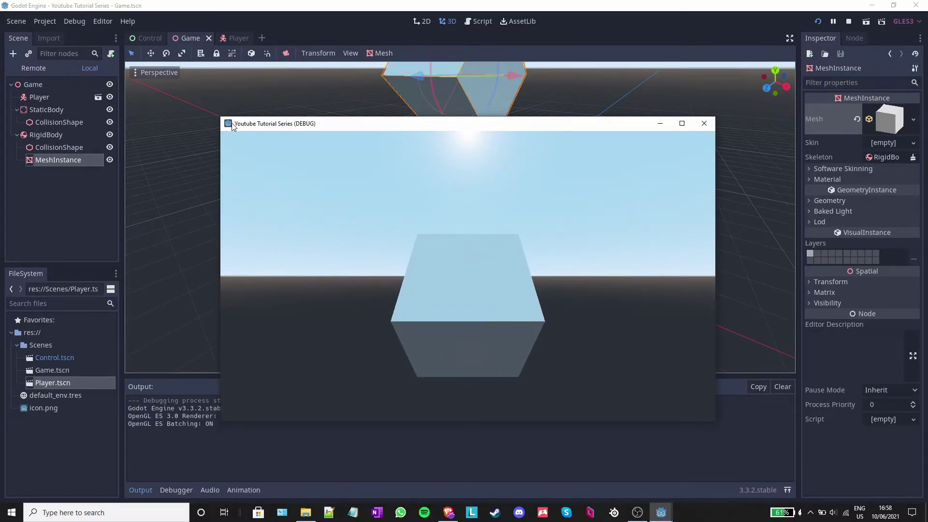
double_click(233, 126)
Undo the cube's rotation, rotate the RigidBody -15 degrees, and run again.
key(ctrl+z)
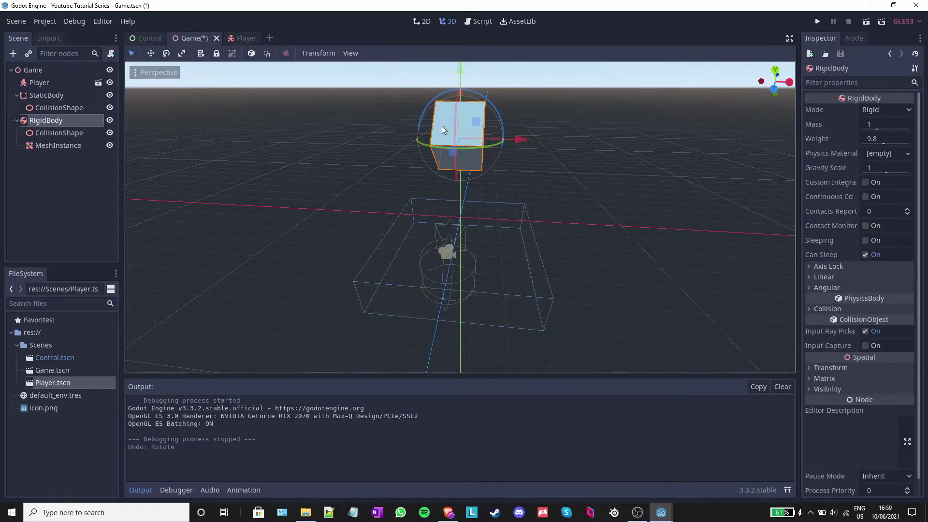
drag(503, 117, 496, 149)
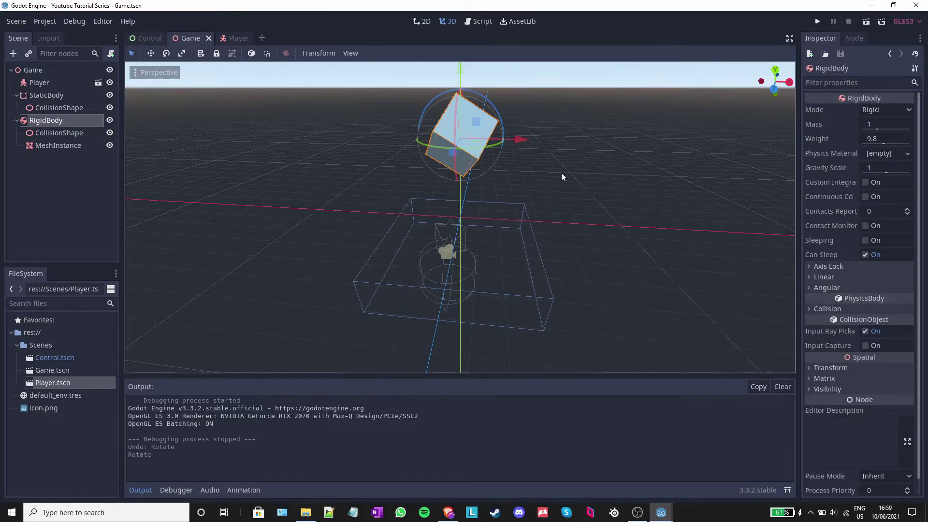
key(F5)
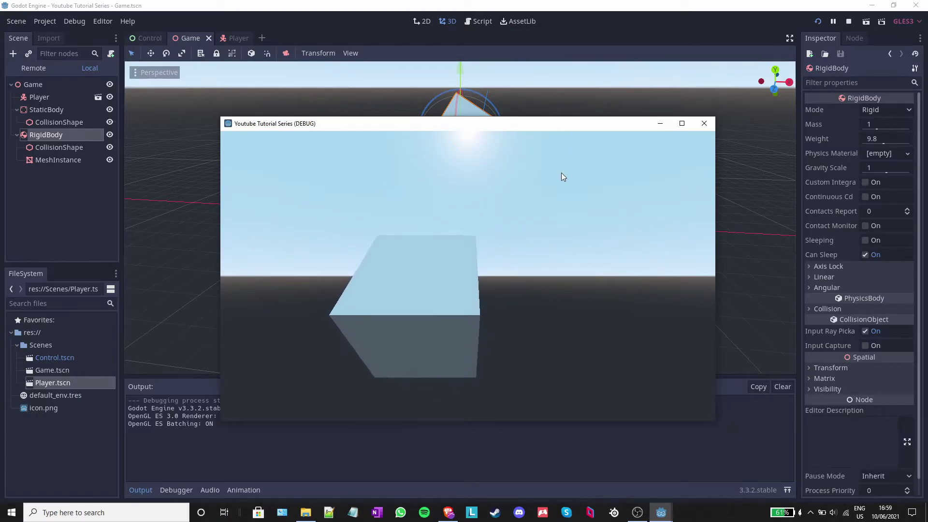
key(F8)
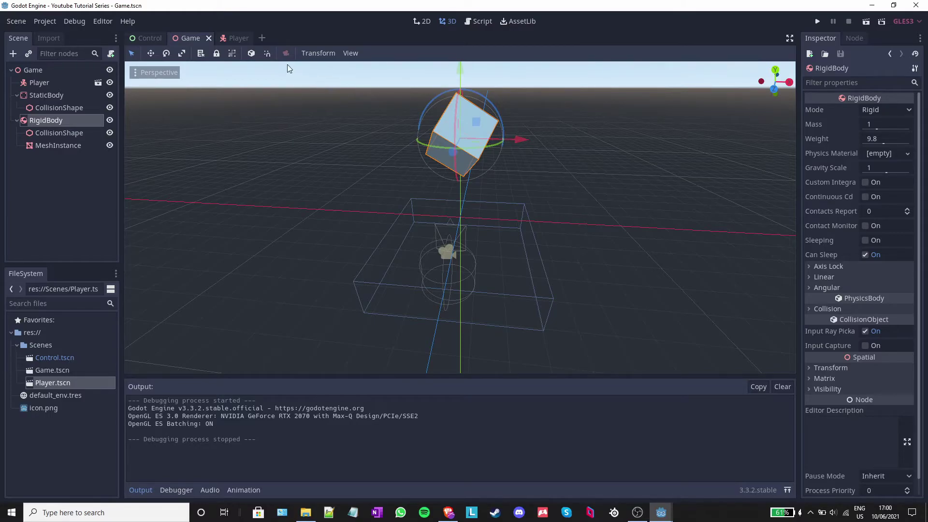
Attach a new no-comments Player.gd script to Player, saved in a new res://Scripts folder.
click(233, 38)
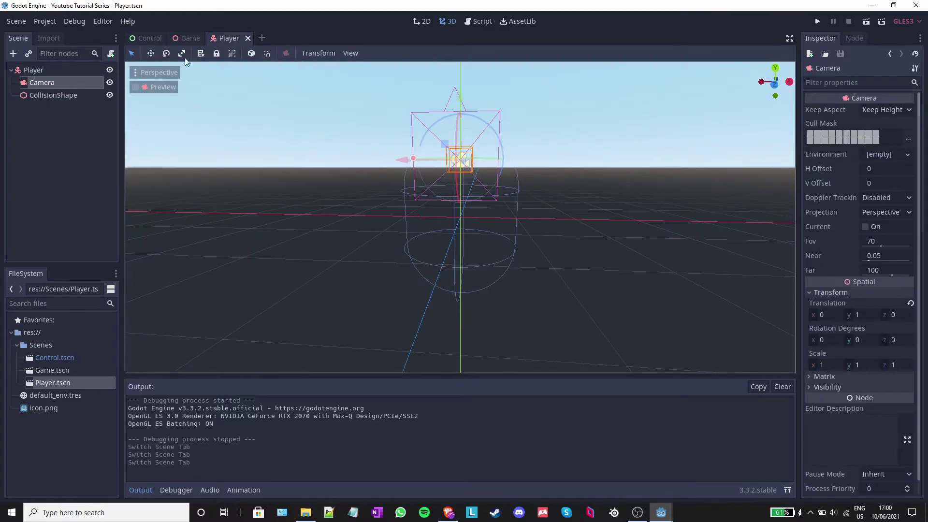
click(78, 69)
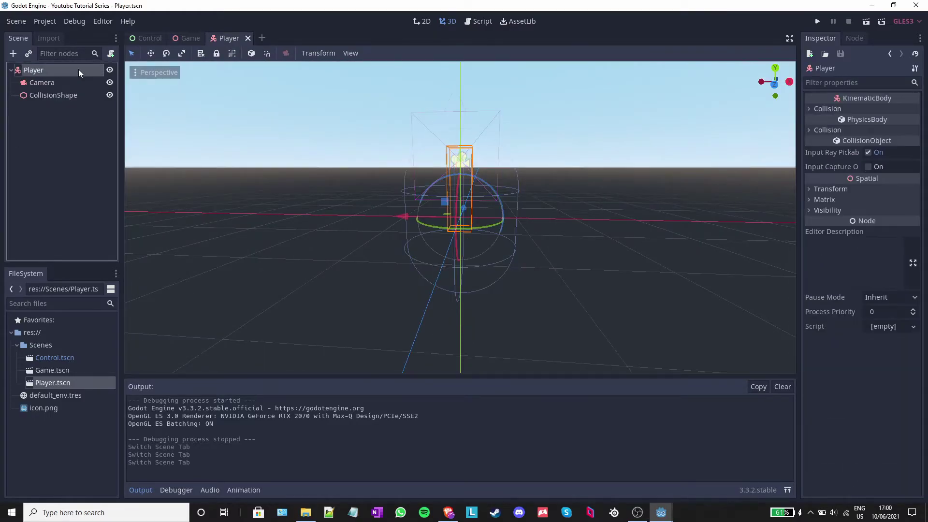
click(112, 54)
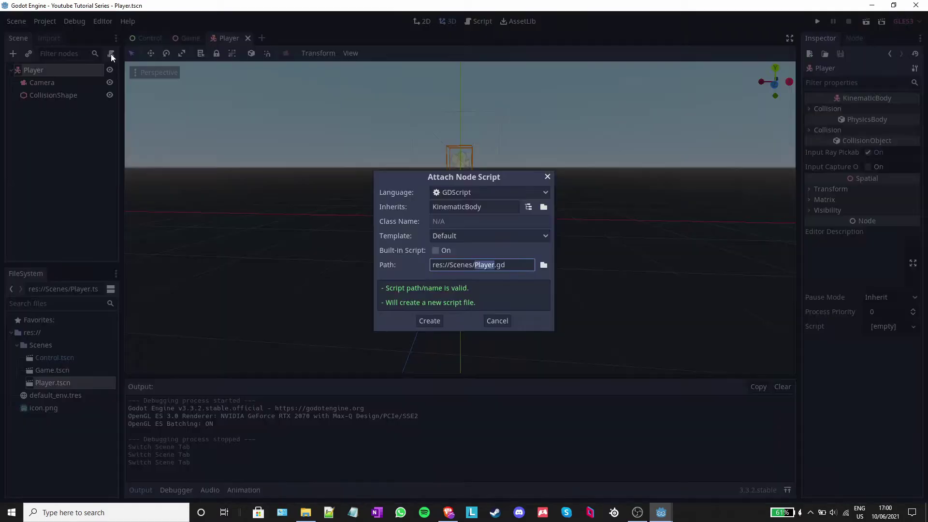
click(544, 266)
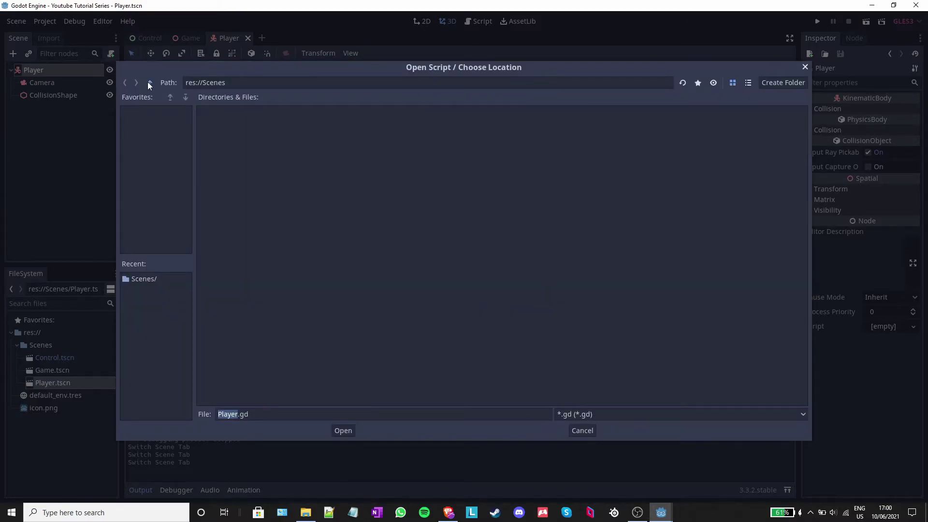
click(148, 83)
click(790, 83)
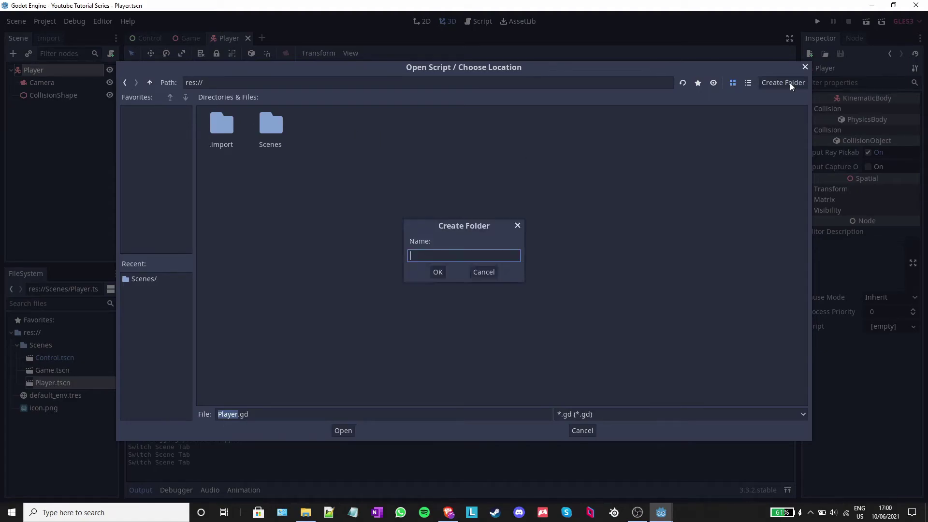
text(Scripts)
key(Return)
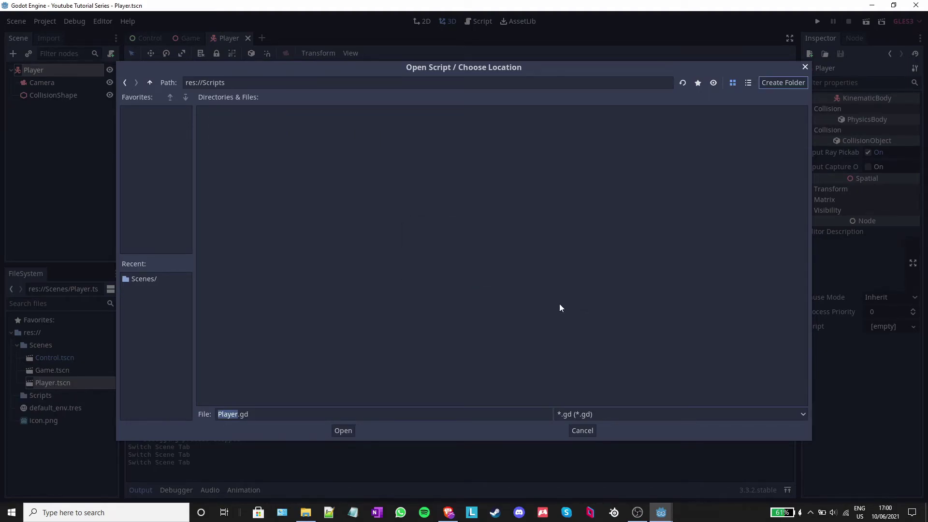
click(350, 435)
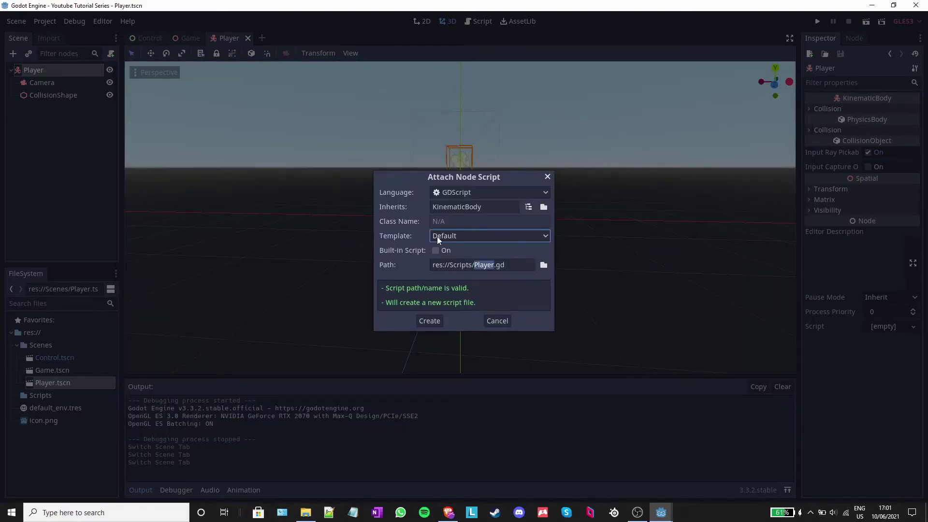
click(486, 236)
click(467, 284)
Replace pass in _ready with OS.window_fullscreen = true and save the script.
click(429, 321)
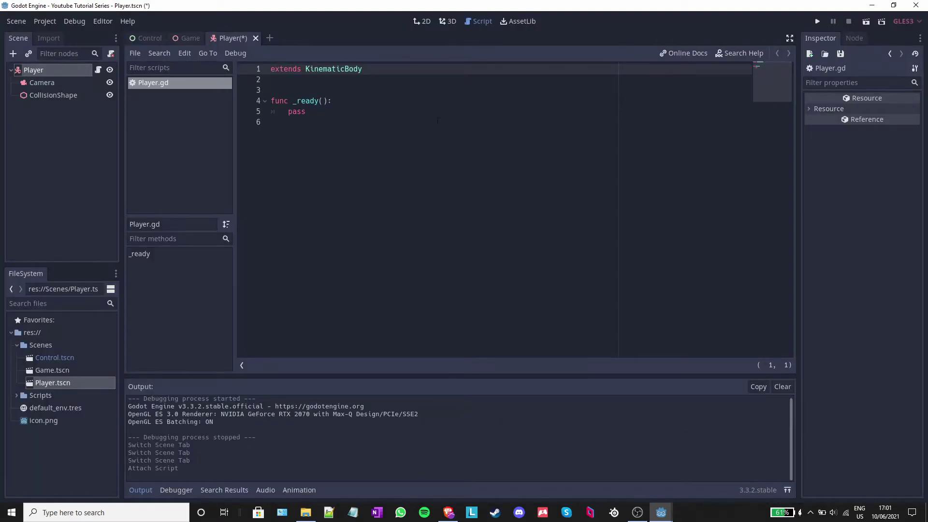
click(438, 122)
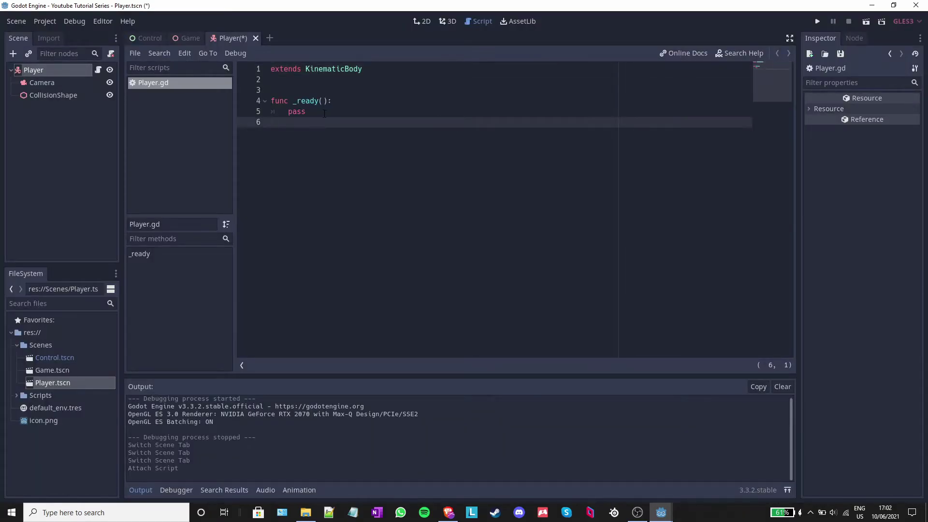
click(289, 112)
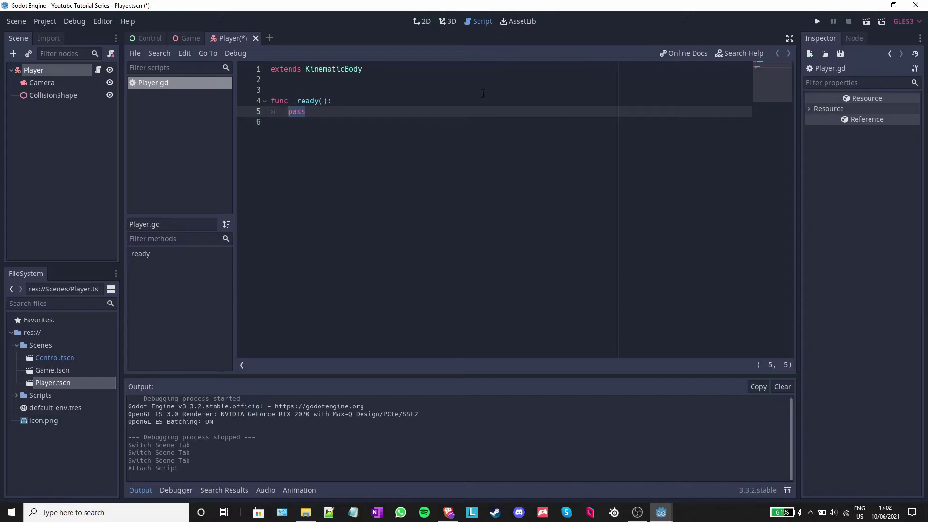
key(BackSpace)
text(OS.wind)
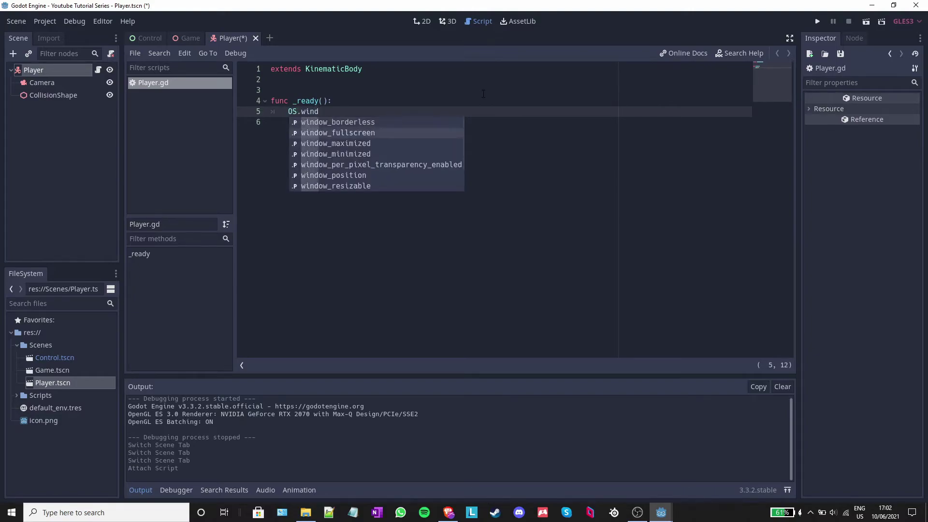
key(Down)
key(Return)
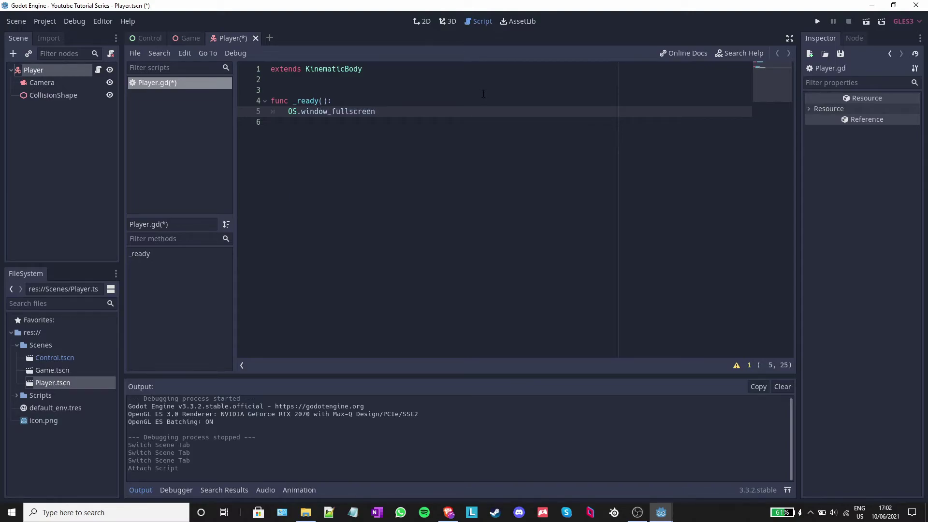
text(= true)
key(ctrl+s)
Switch back to the 3D view and run the game to test fullscreen.
click(336, 101)
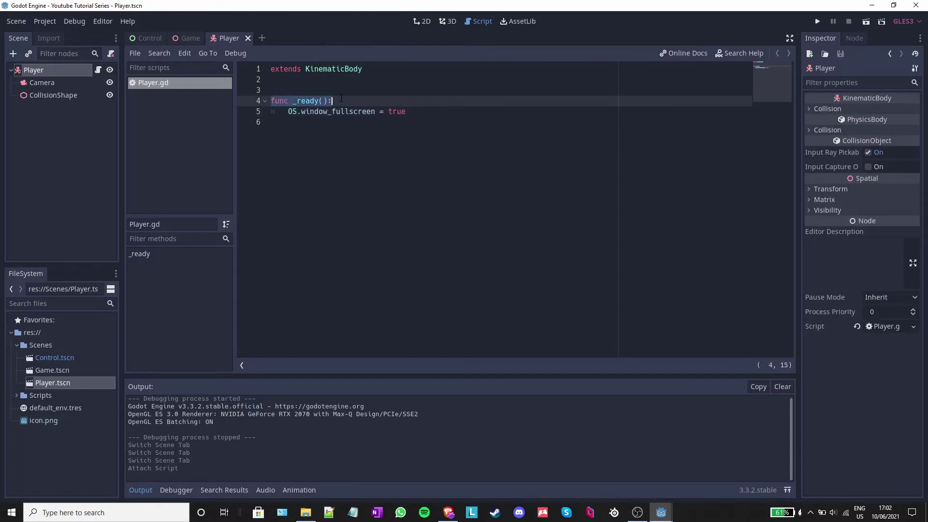
click(443, 111)
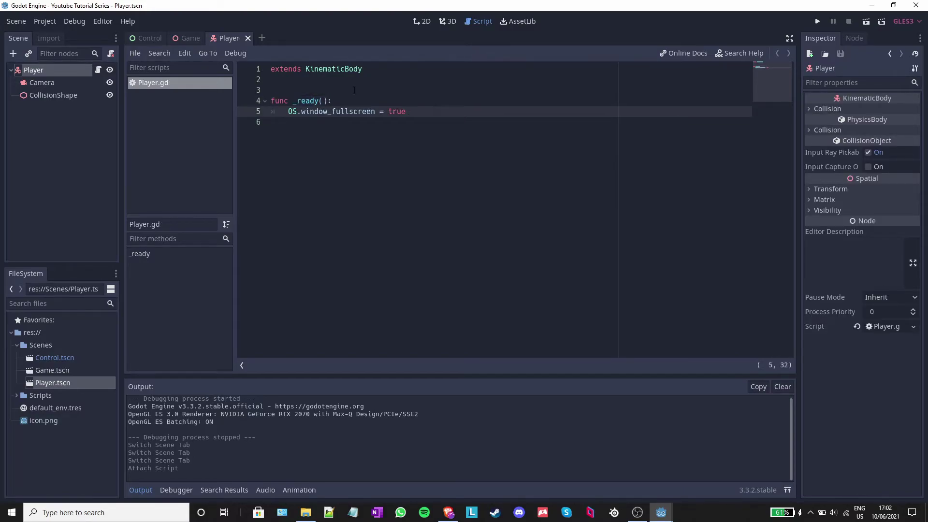
click(46, 70)
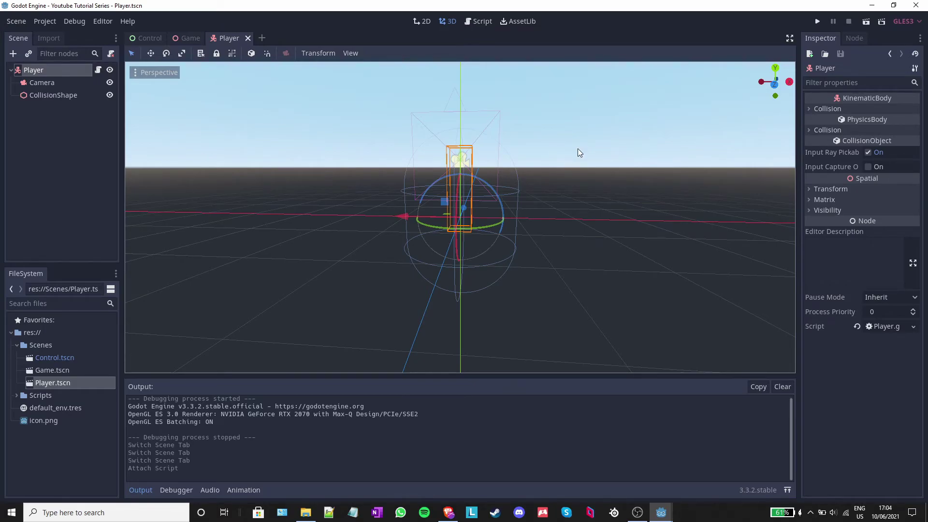
key(F5)
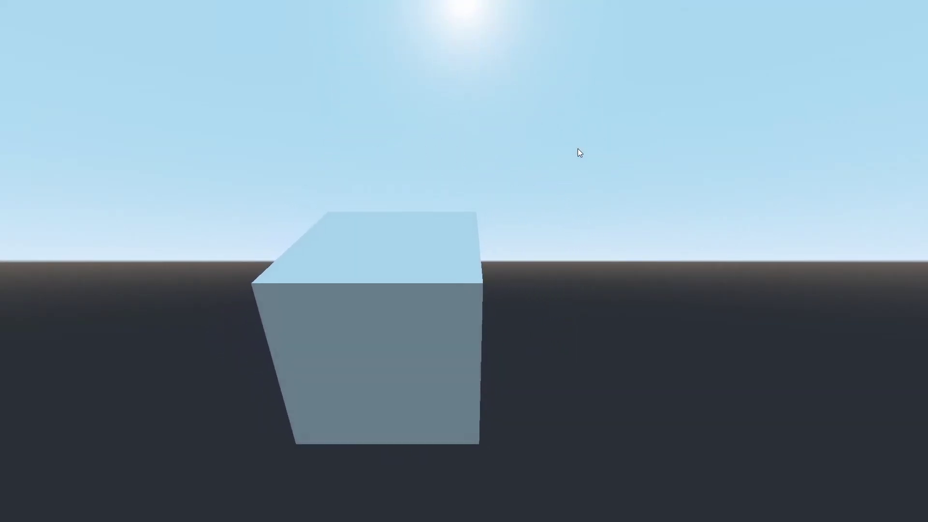
Stop the game and add a _process(delta) function stub to Player.gd.
key(Escape)
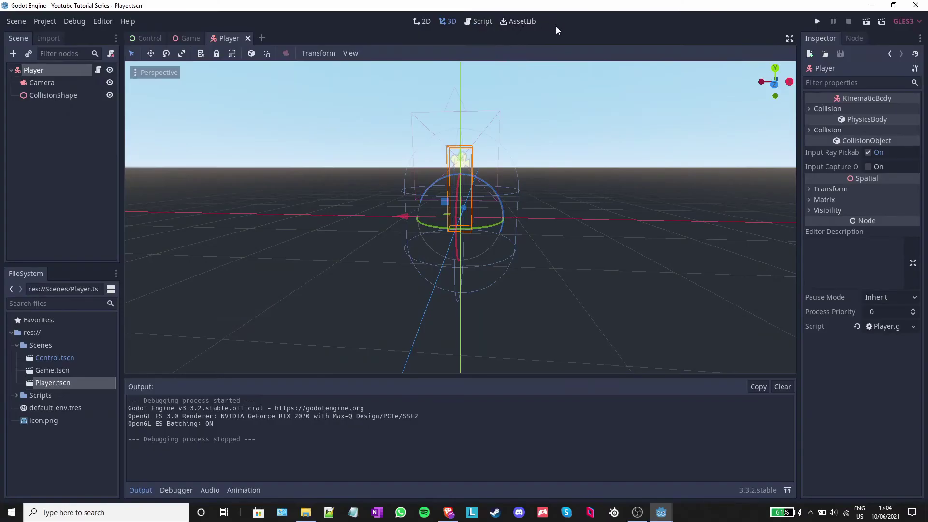
click(488, 25)
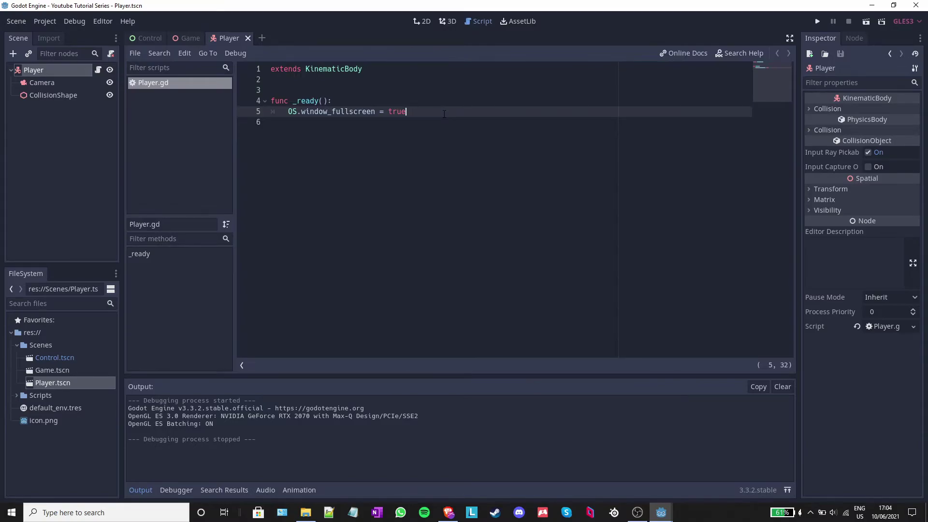
key(Return)
key(BackSpace)
key(Return)
key(Return)
text(fun)
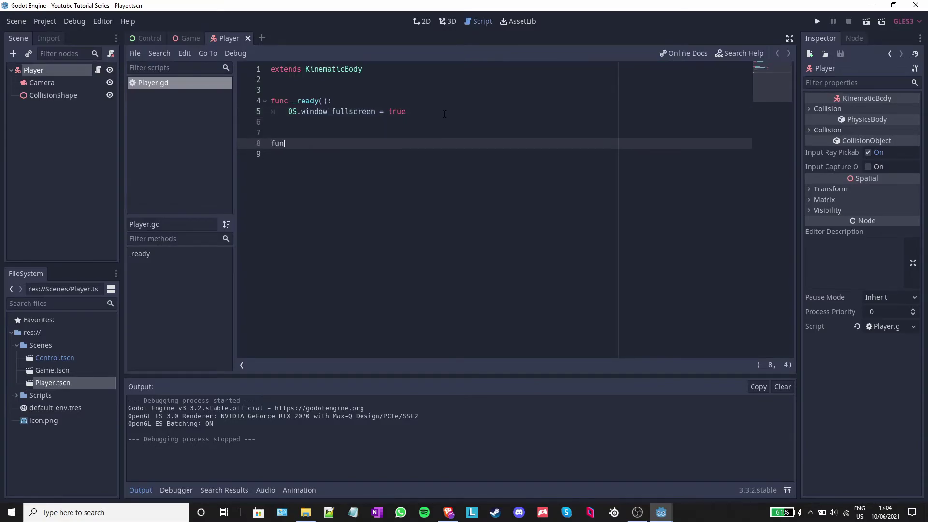
text(c _pro)
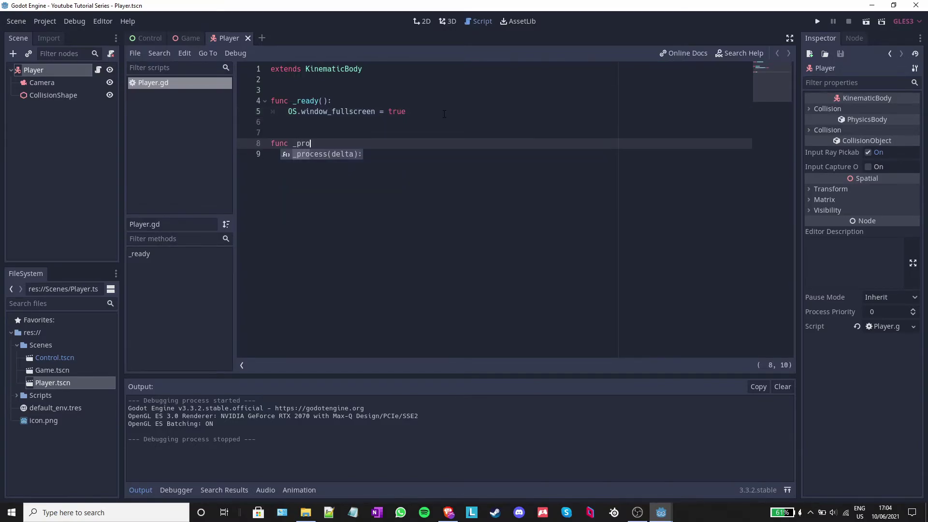
key(Return)
key(Return)
text(pass)
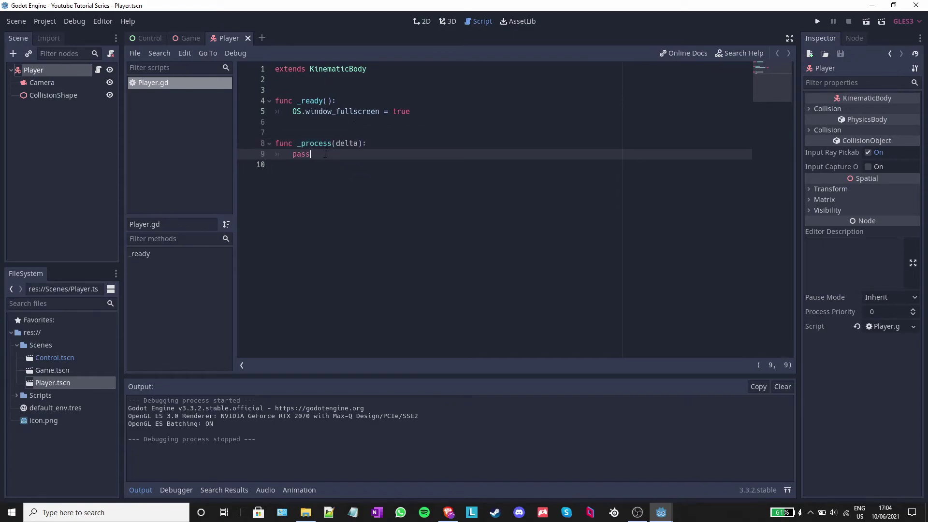
Replace the stub's pass with var camera = $Camera and save the script.
drag(275, 143, 387, 152)
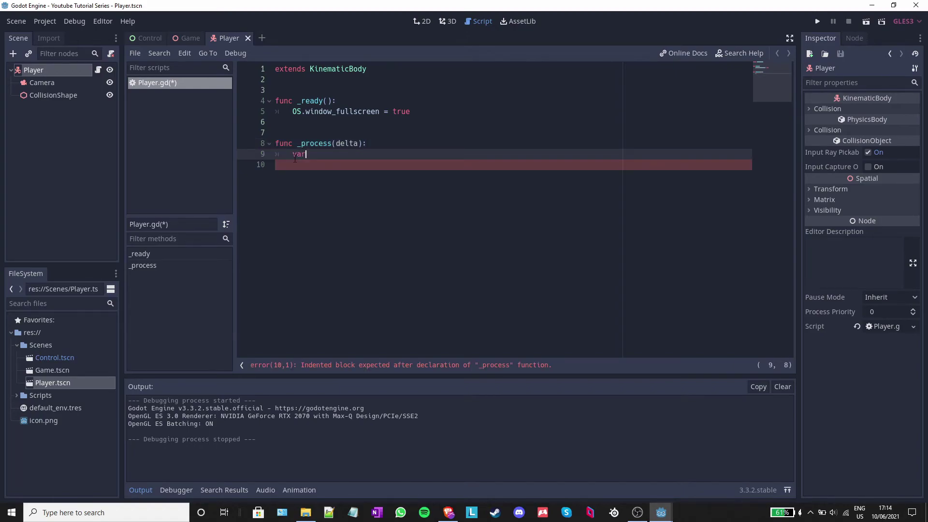
text(ar camera = $c)
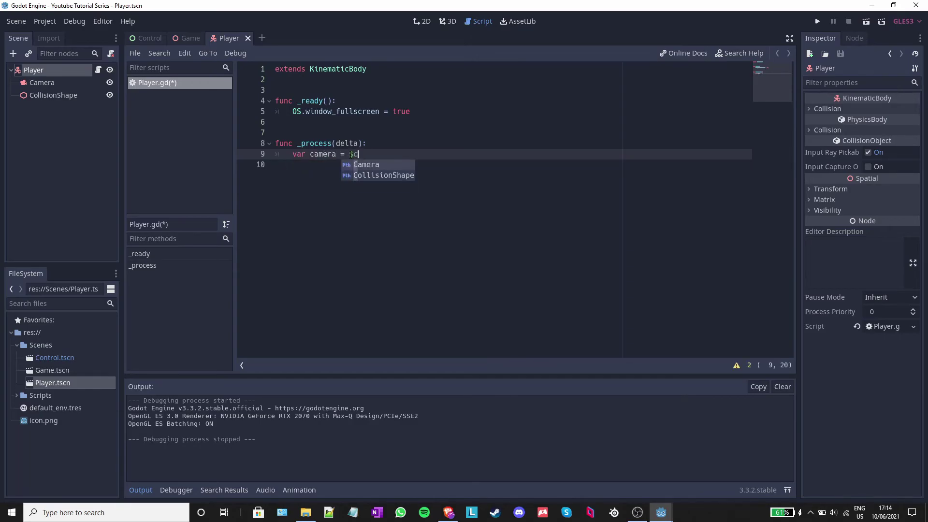
key(Return)
click(352, 154)
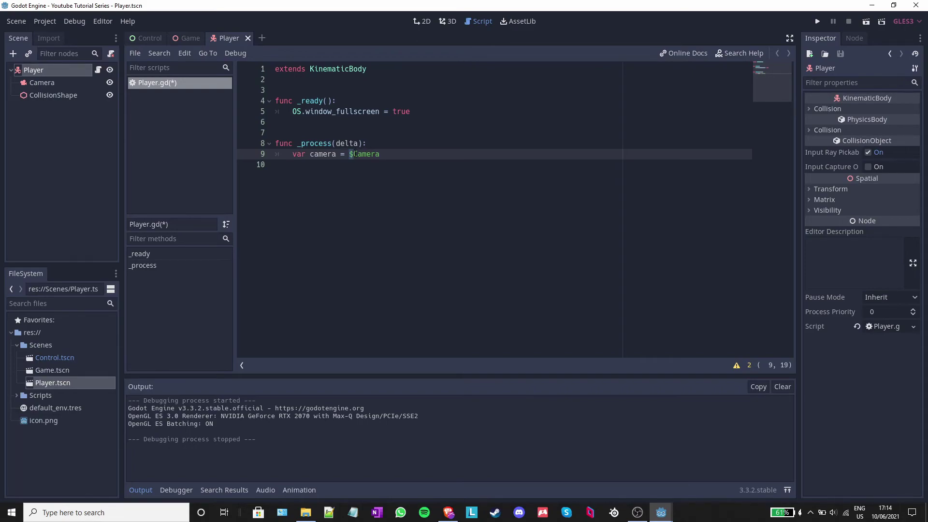
drag(353, 154, 389, 155)
click(98, 69)
key(ctrl+s)
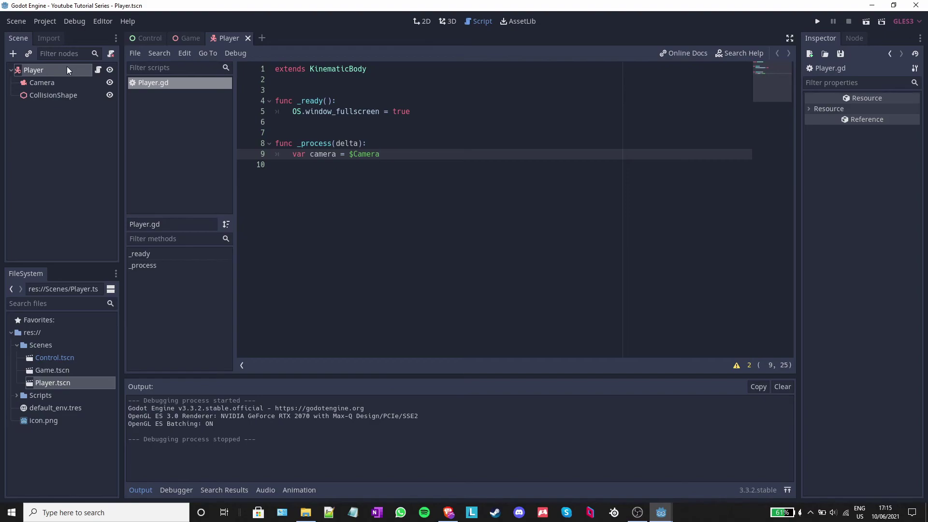
Add a camera.rotate_y(0.1) call on the next line of _process.
key(Return)
text(camera)
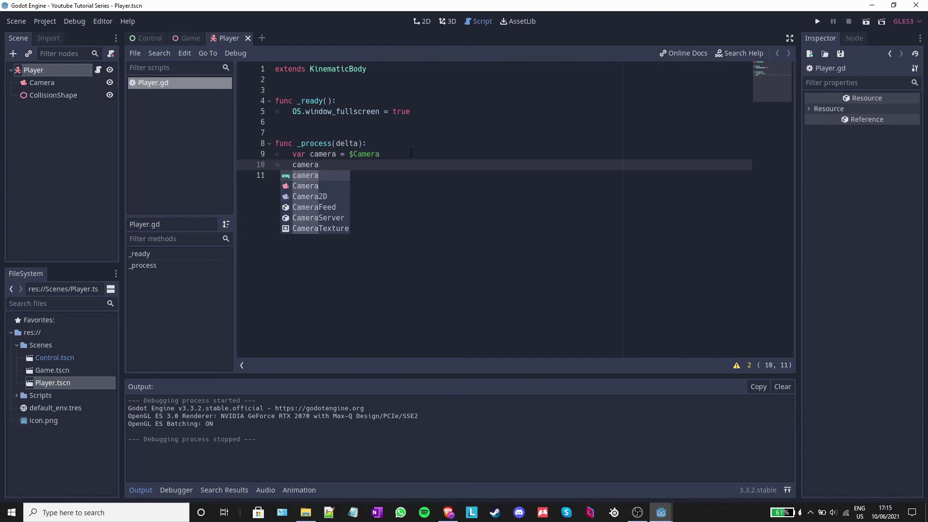
text(.rotate)
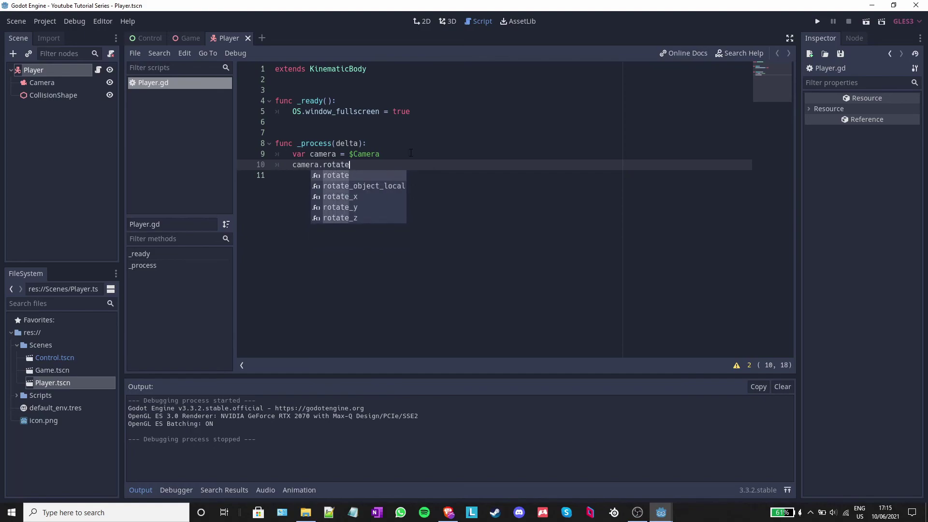
text(_y)
key(Return)
text(0.)
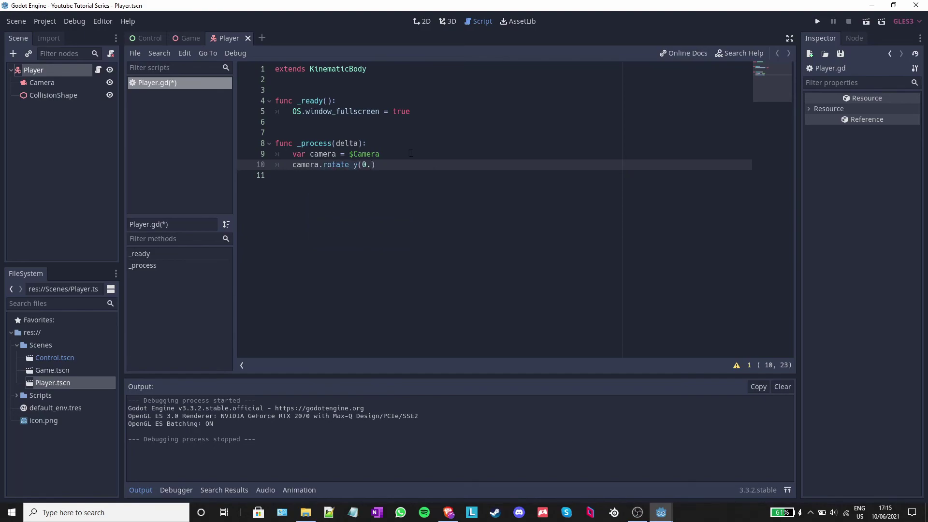
text(1)
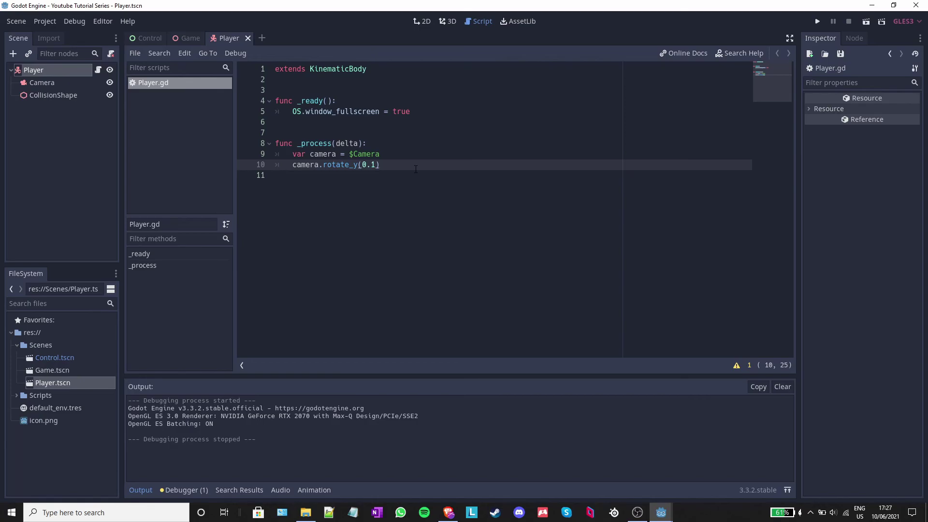
Run the game, slow the rotation to rotate_y(0.02), and run it again.
key(F5)
key(Delete)
text(02)
key(F5)
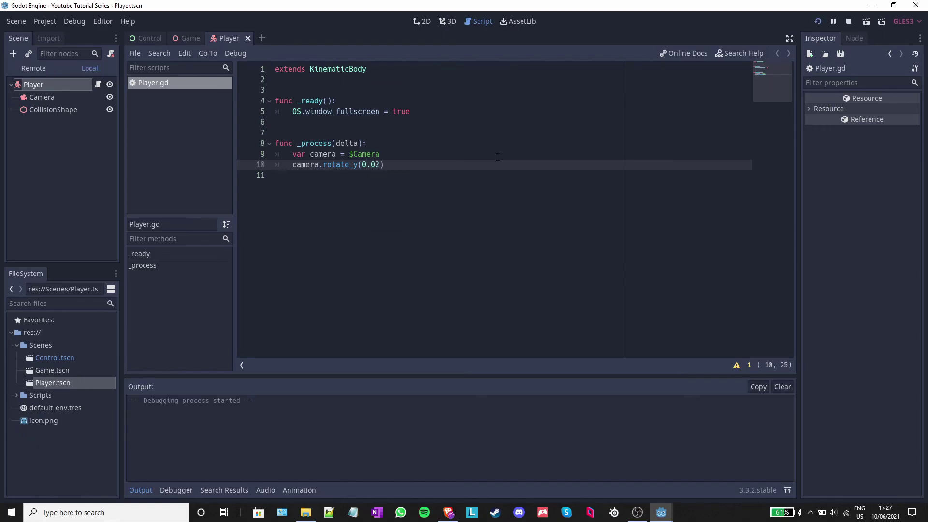